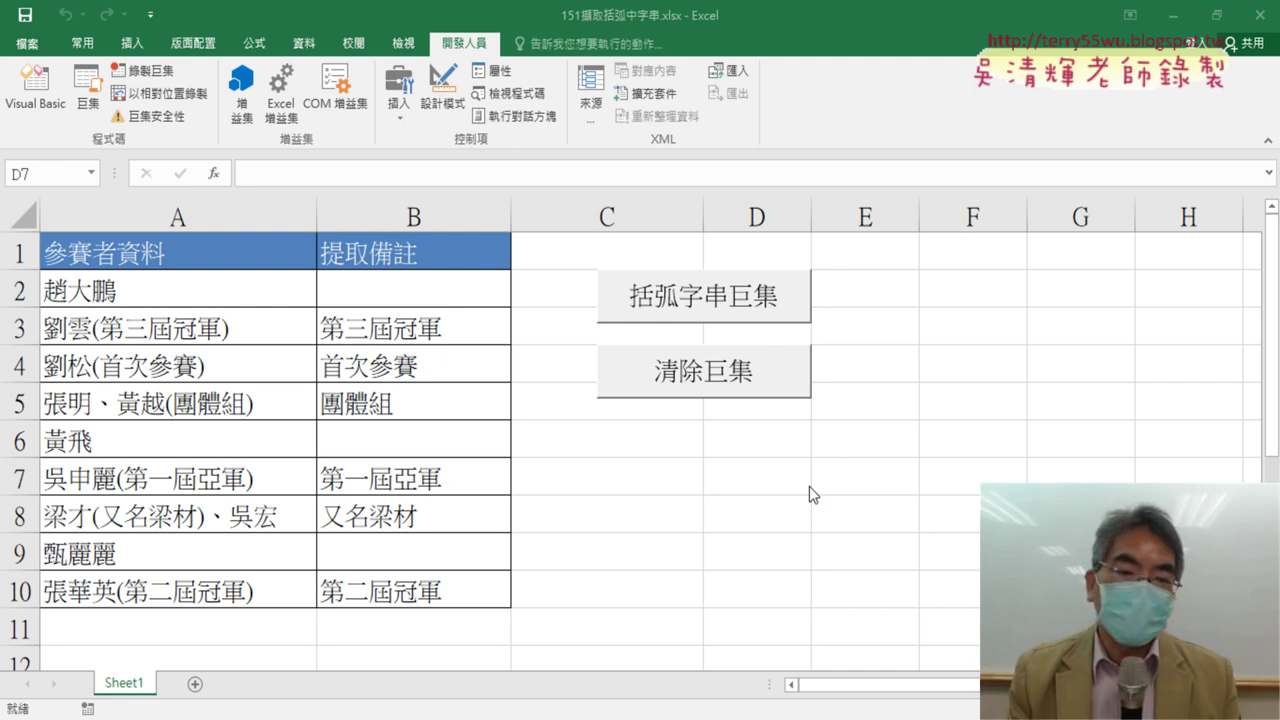
Run the 清除巨集 button, then select down from B2 to confirm B2:B10 is empty
left_click(733, 390)
left_click(703, 387)
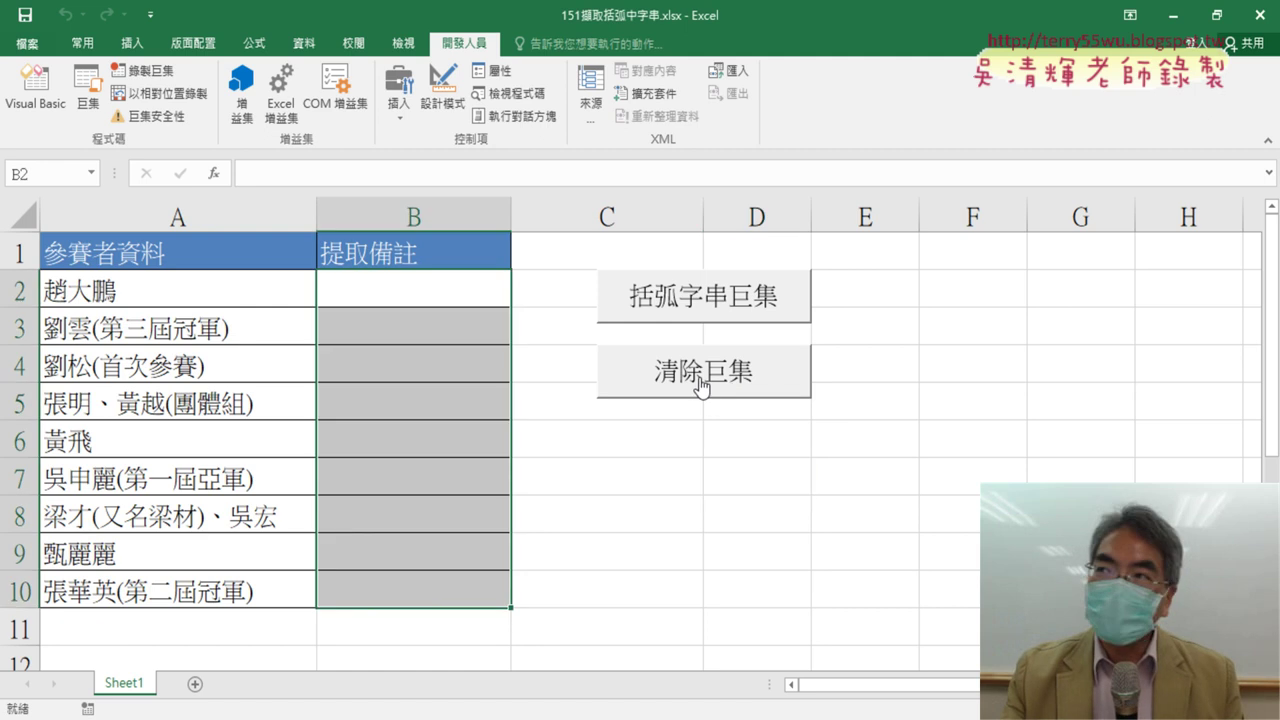
left_click(730, 491)
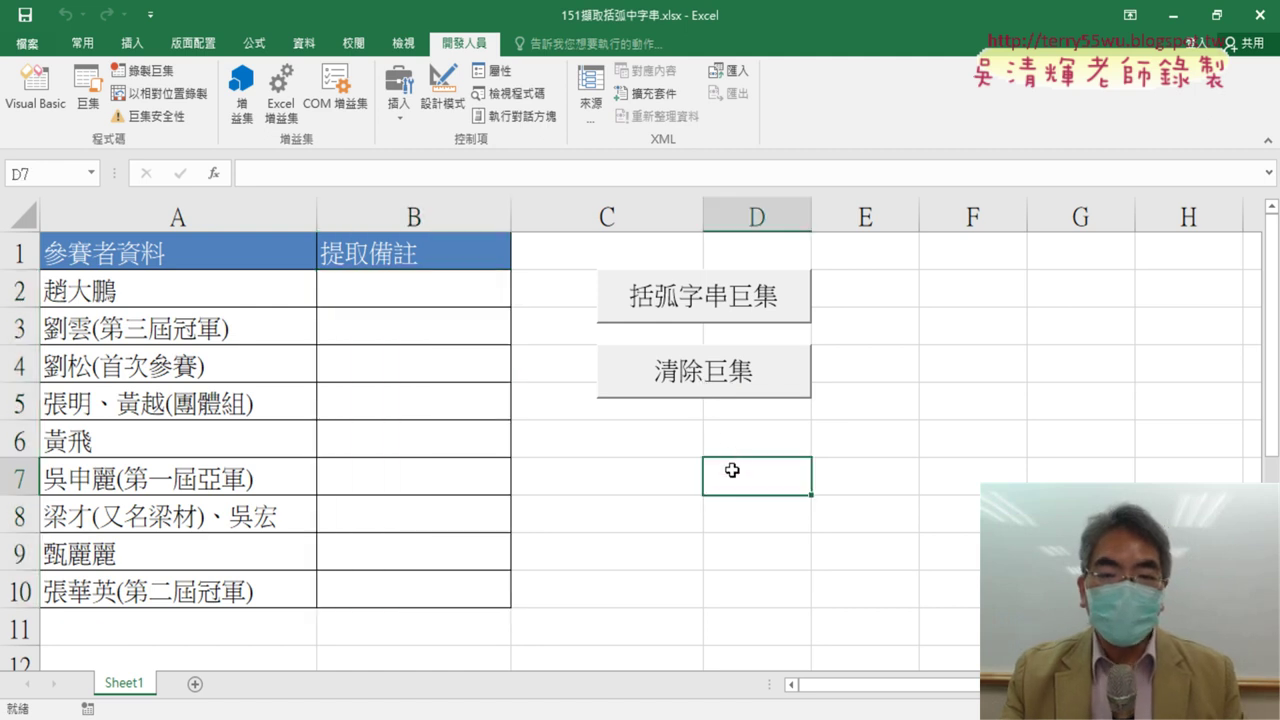
left_click(447, 290)
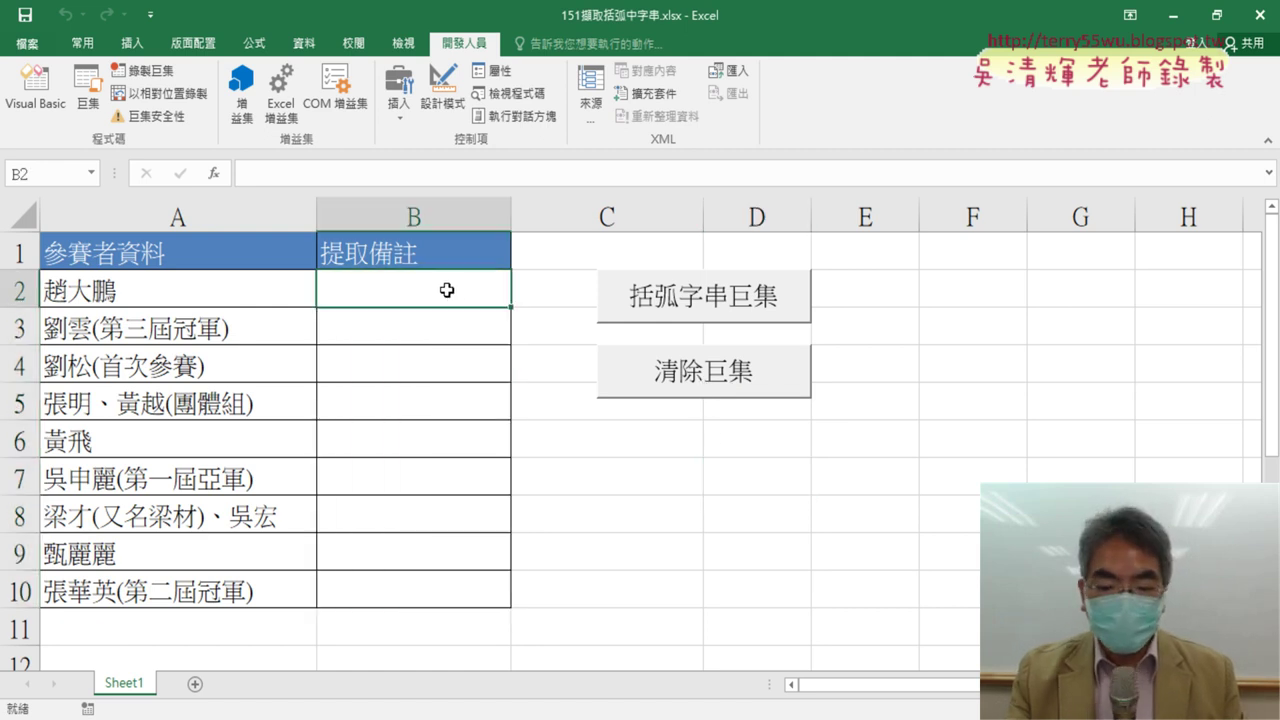
key("ctrl+shift+Down")
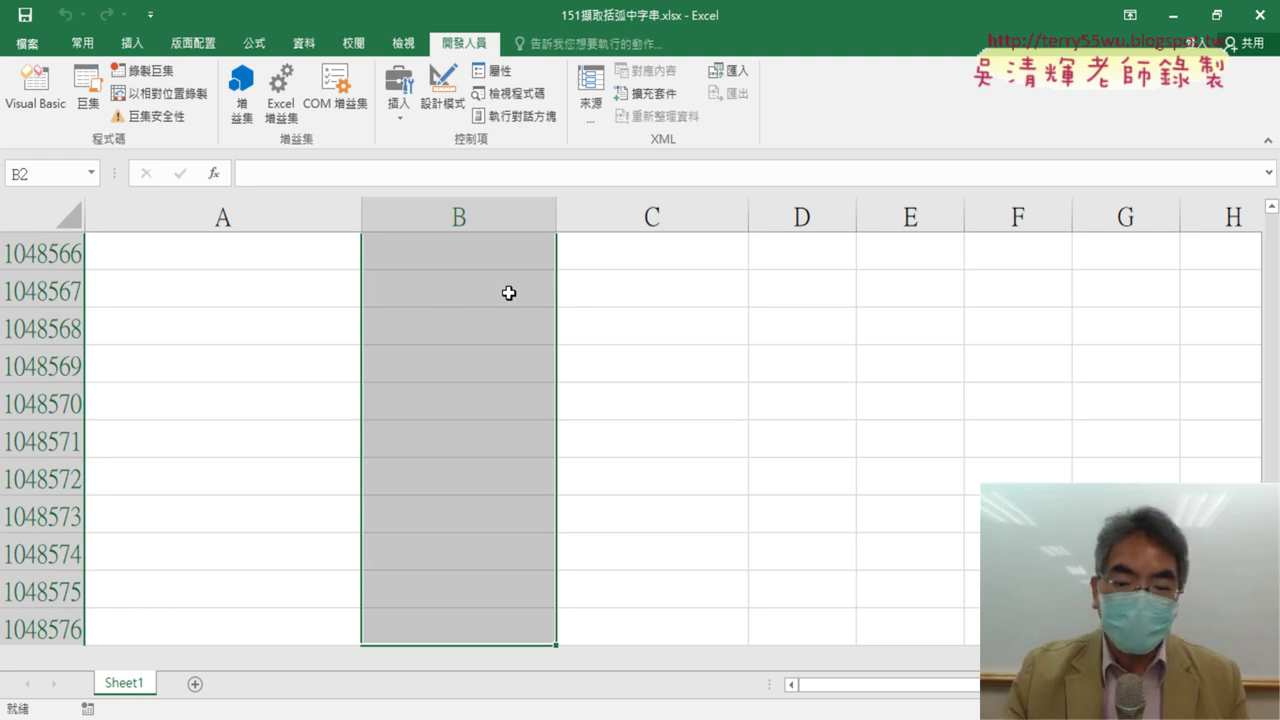
key("Up")
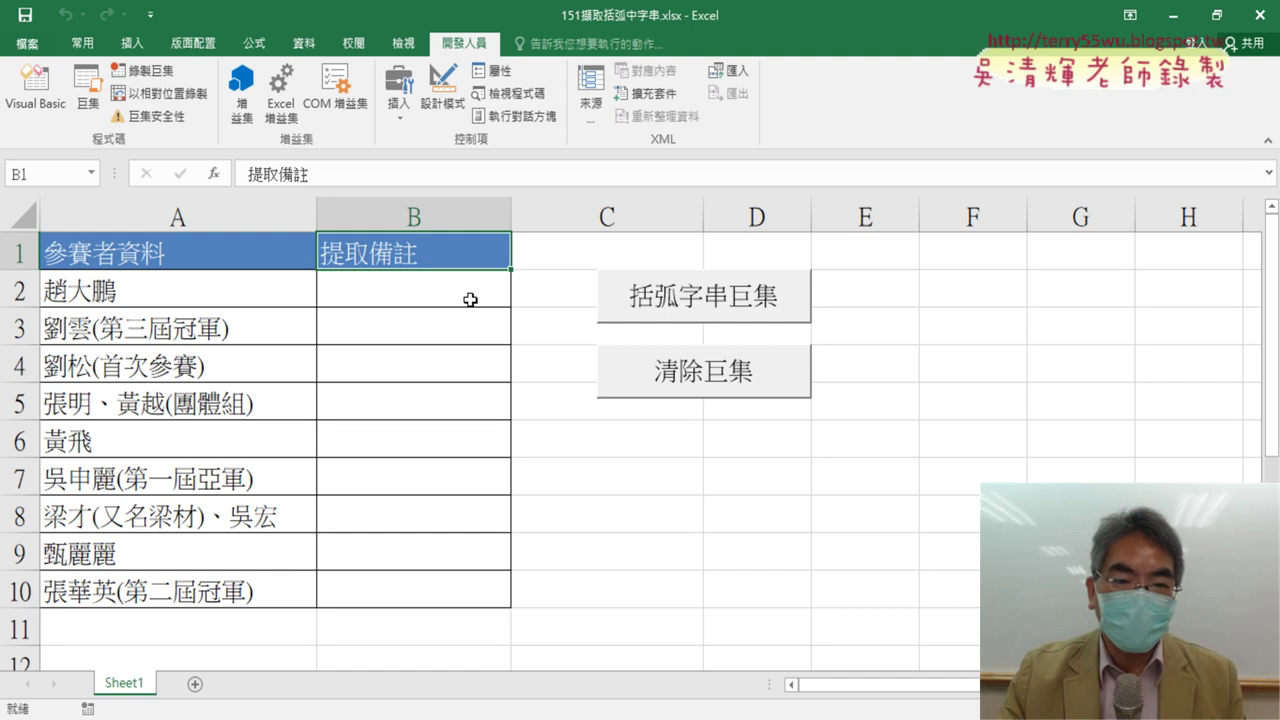
Run the 括弧字串巨集 button and select the filled bracket notes in B2:B10
left_click(466, 297)
left_click(719, 298)
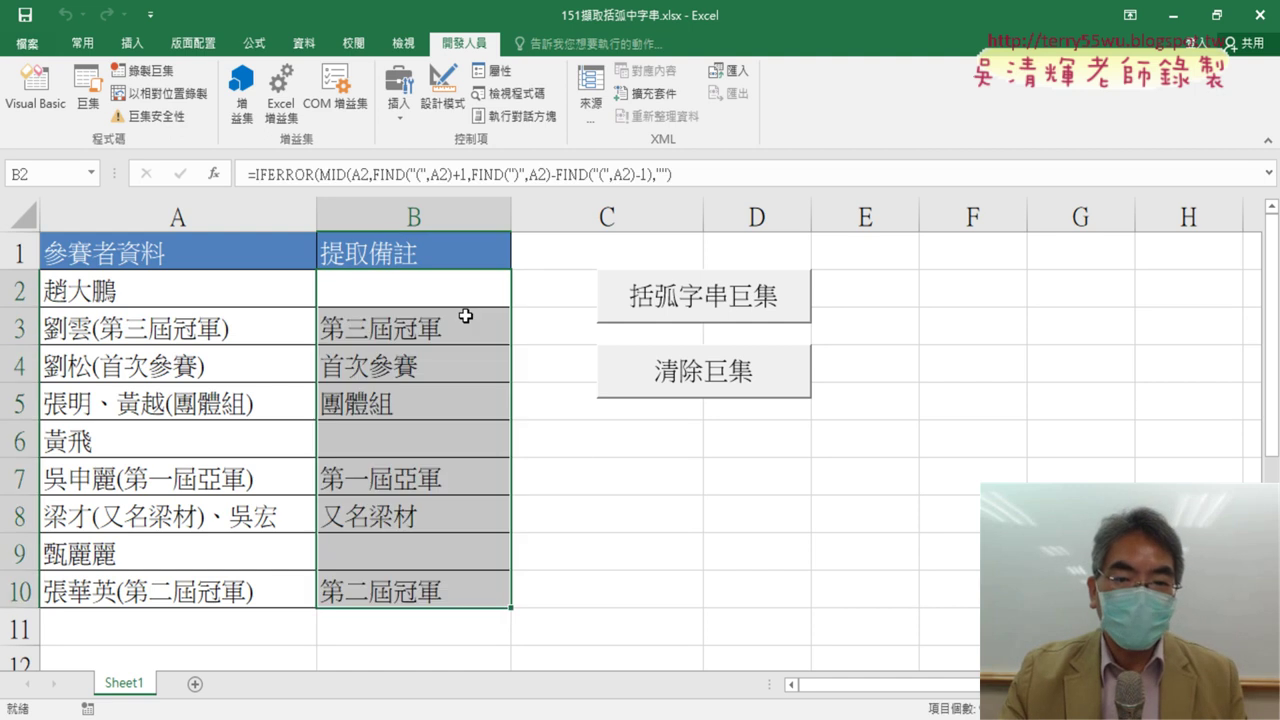
left_click(410, 295)
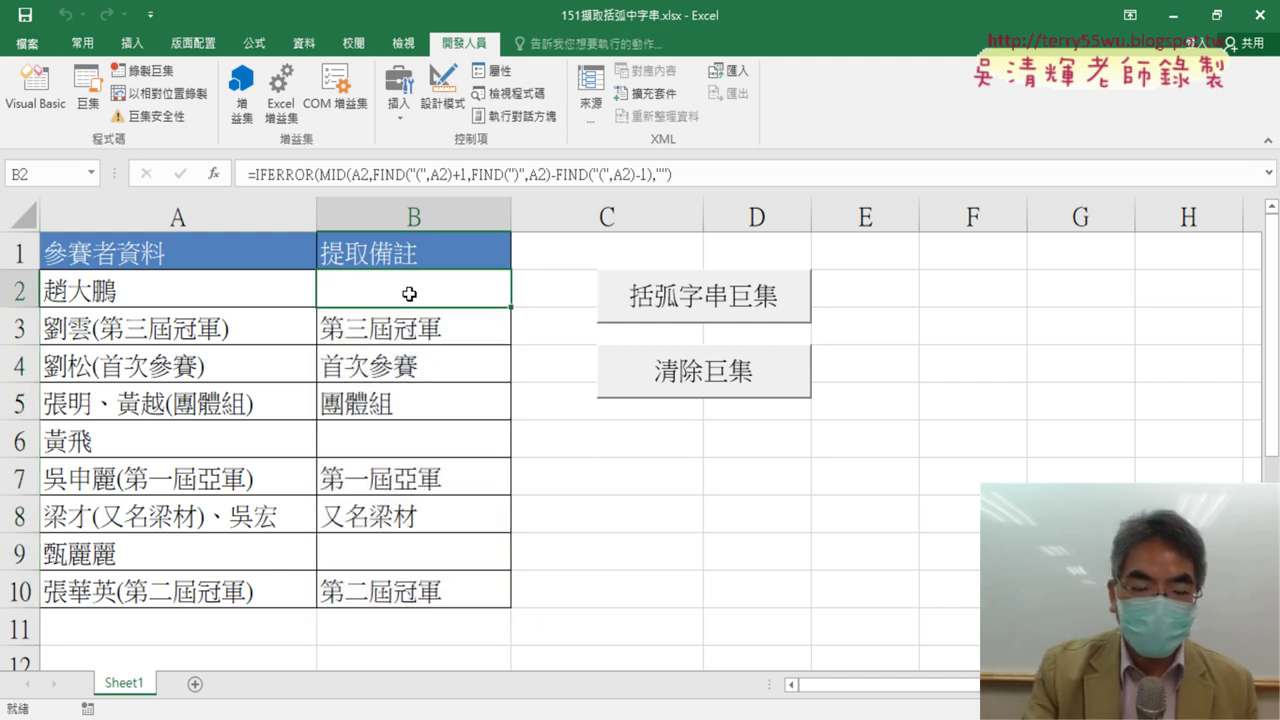
key("ctrl+shift+Down")
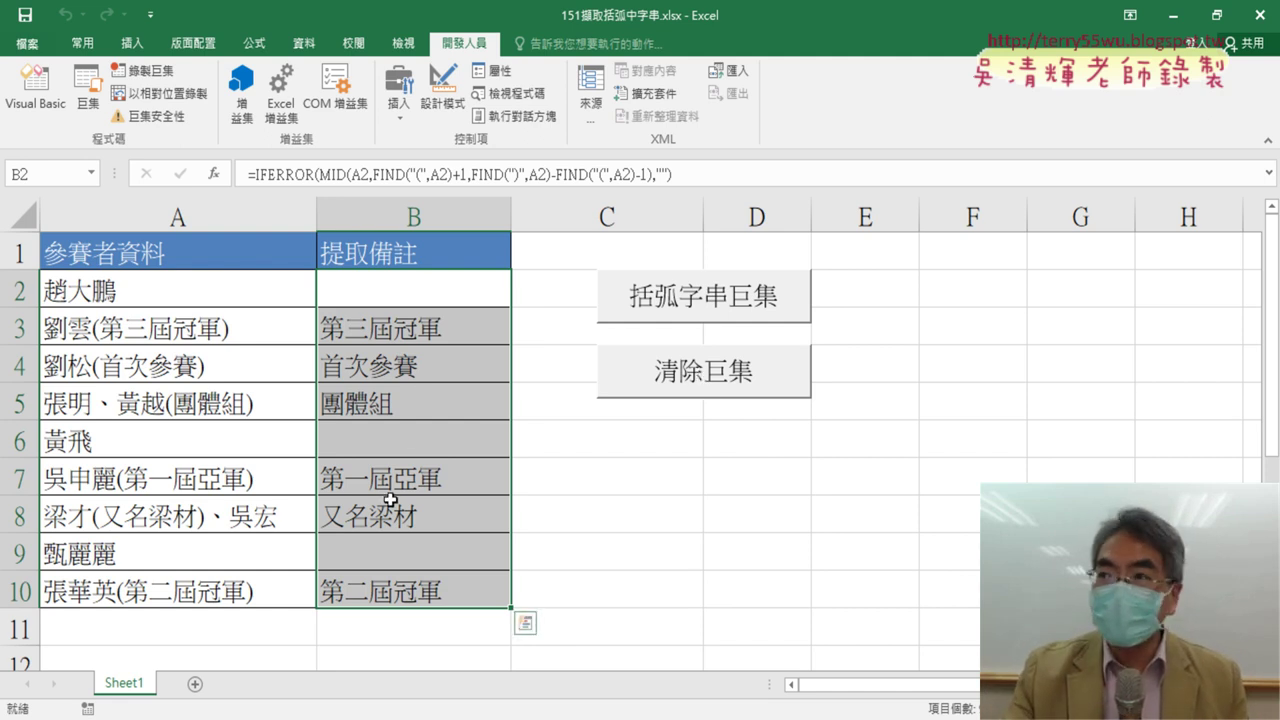
Clear the notes with 清除巨集, rerun 括弧字串巨集, and inspect B2's IFERROR formula
left_click(652, 382)
left_click(435, 289)
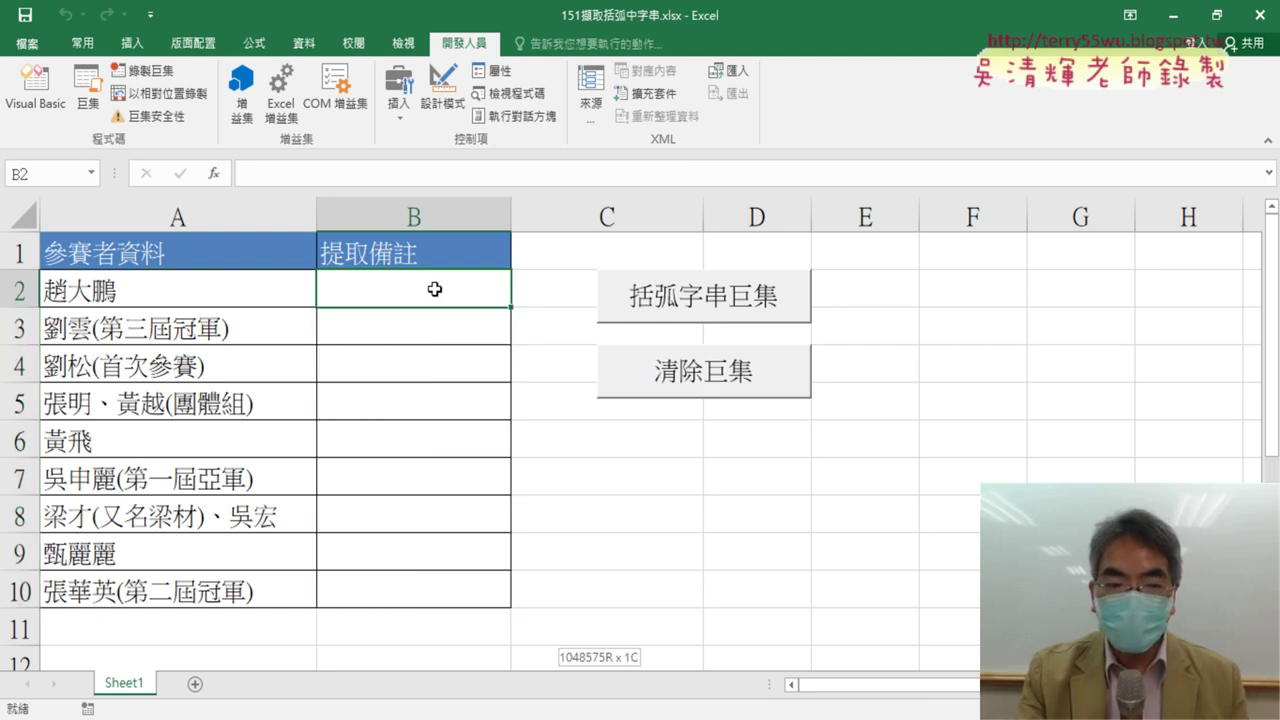
key("ctrl+shift+Down")
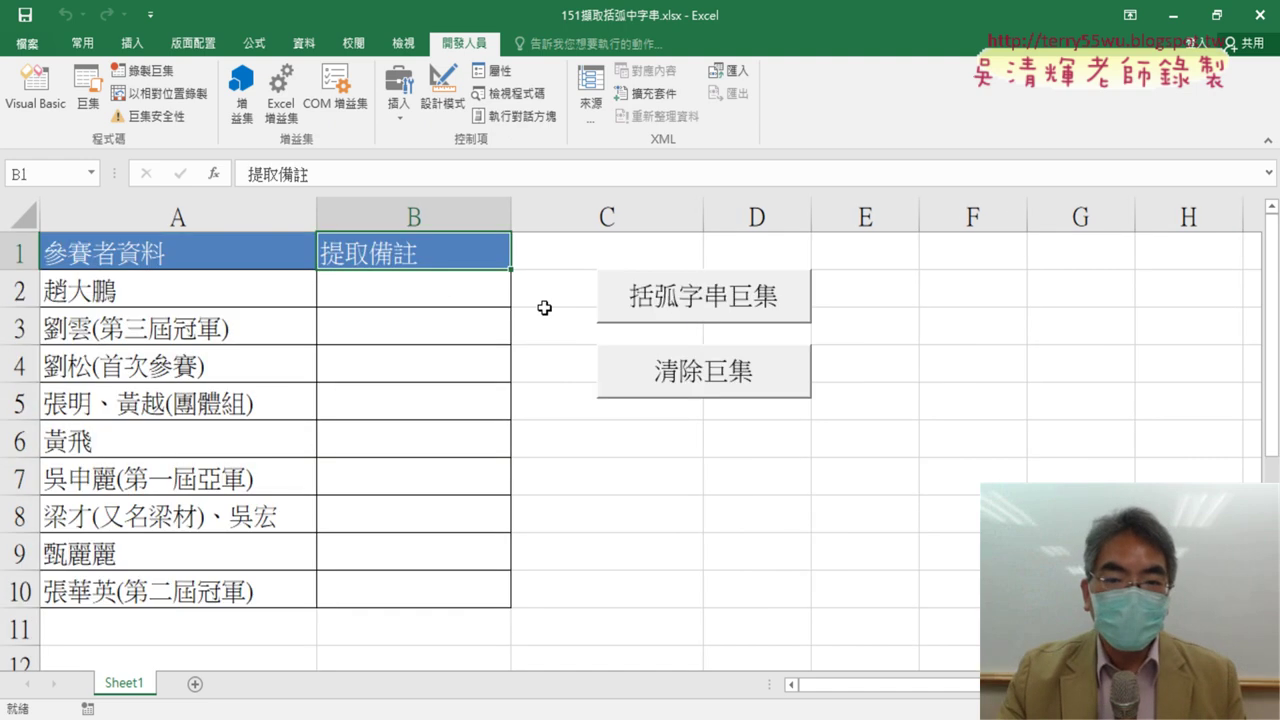
left_click(712, 305)
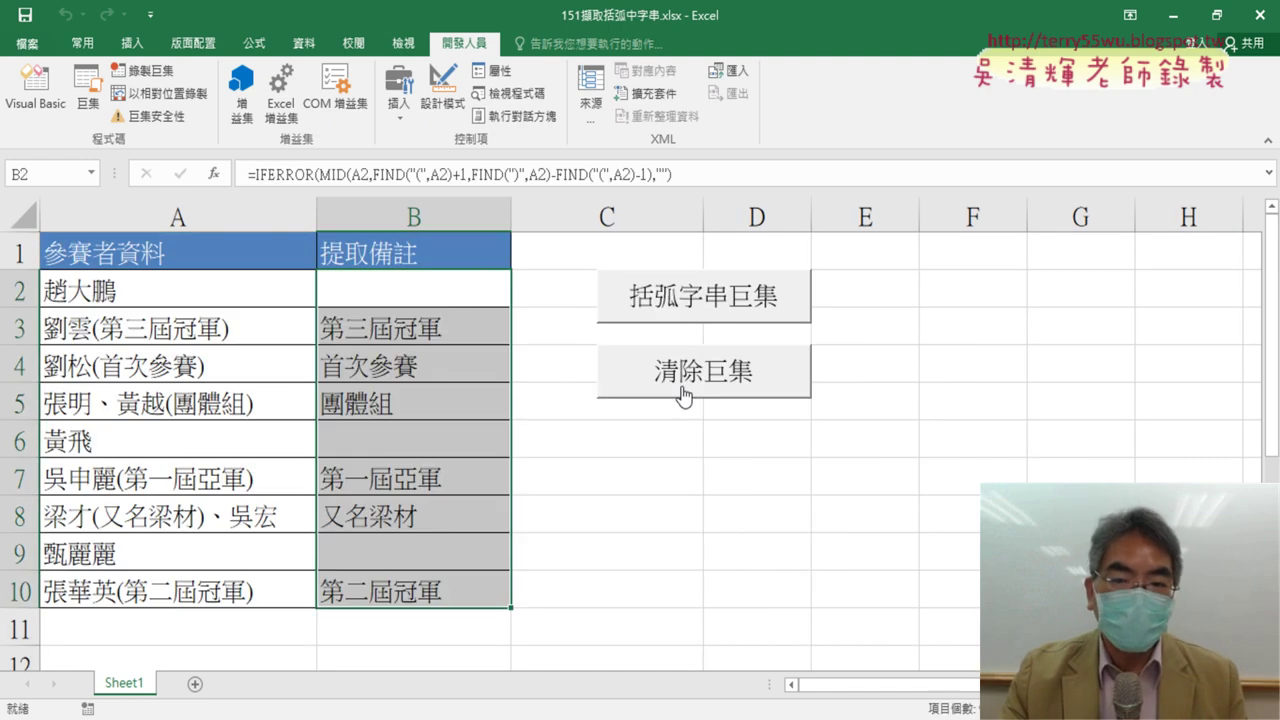
left_click(759, 477)
left_click(364, 285)
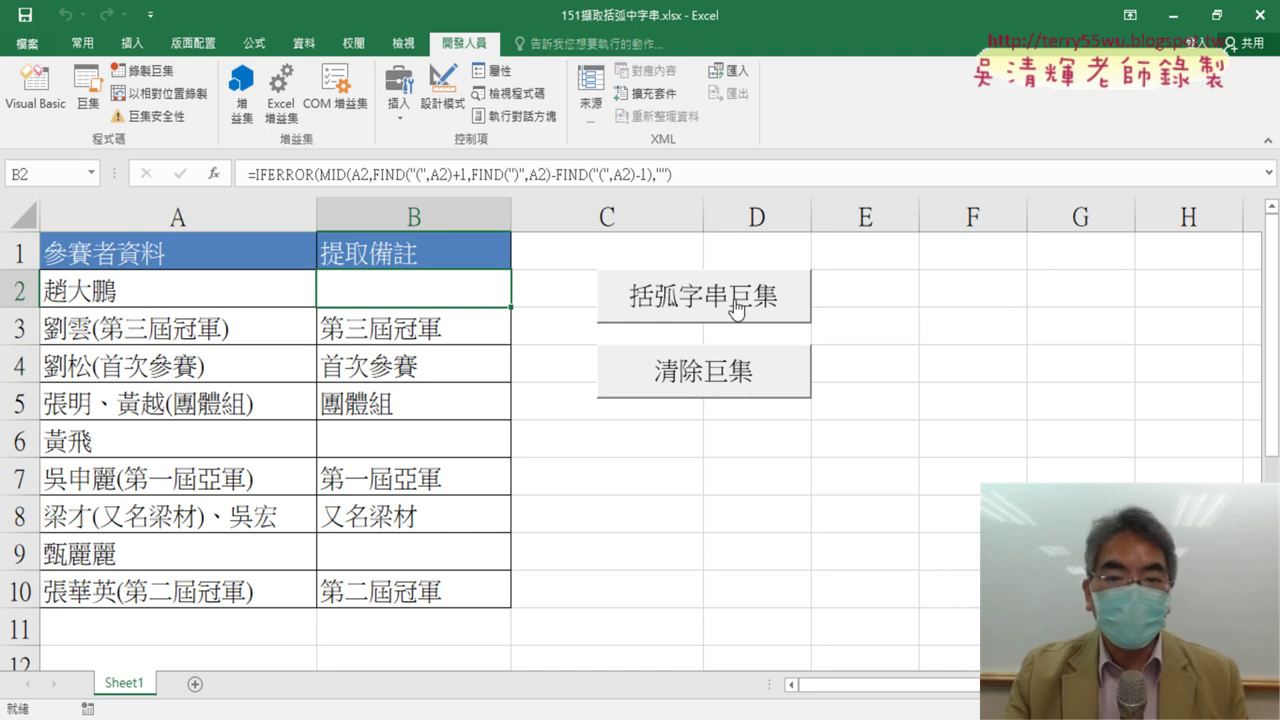
left_click(869, 513)
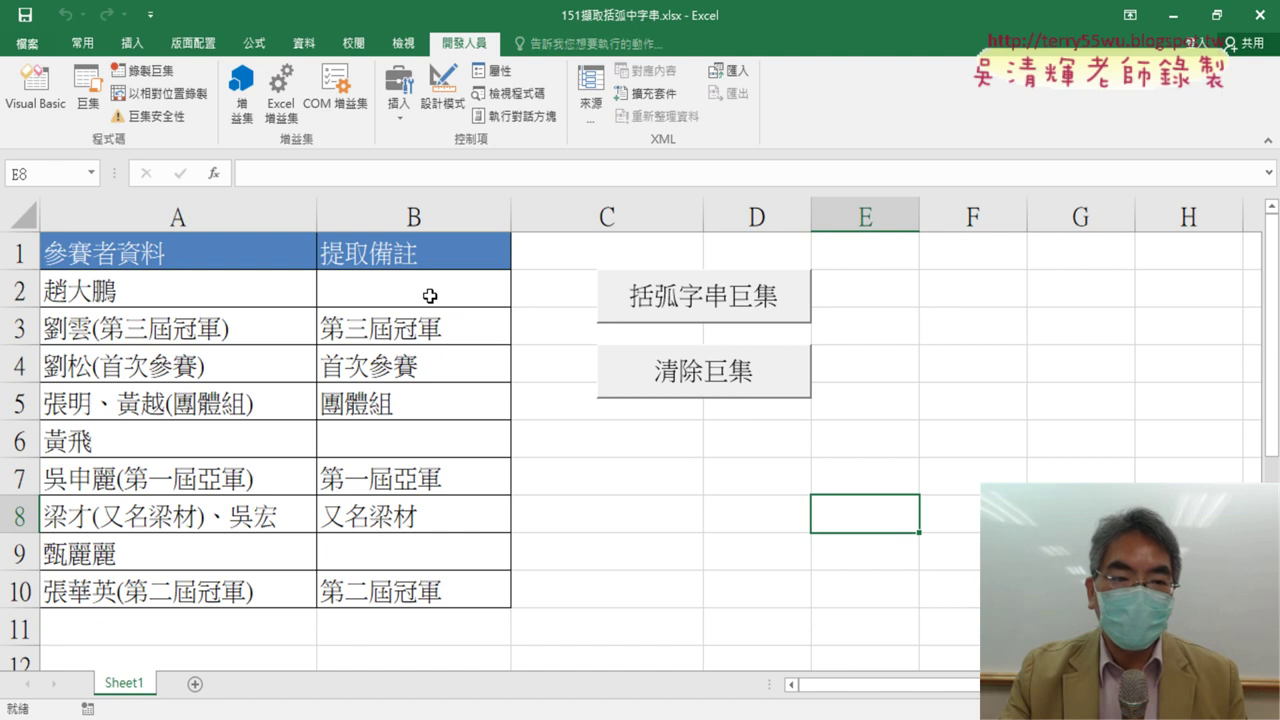
left_click(430, 296)
left_click(404, 176)
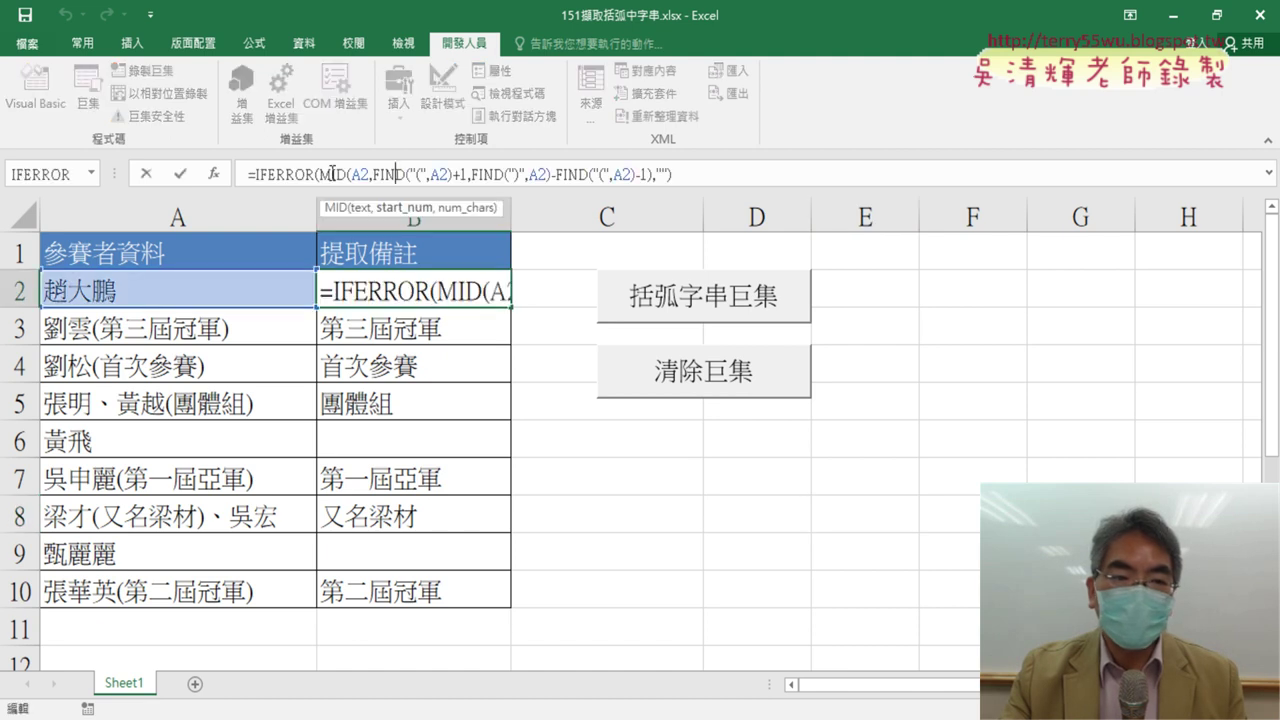
left_click(183, 174)
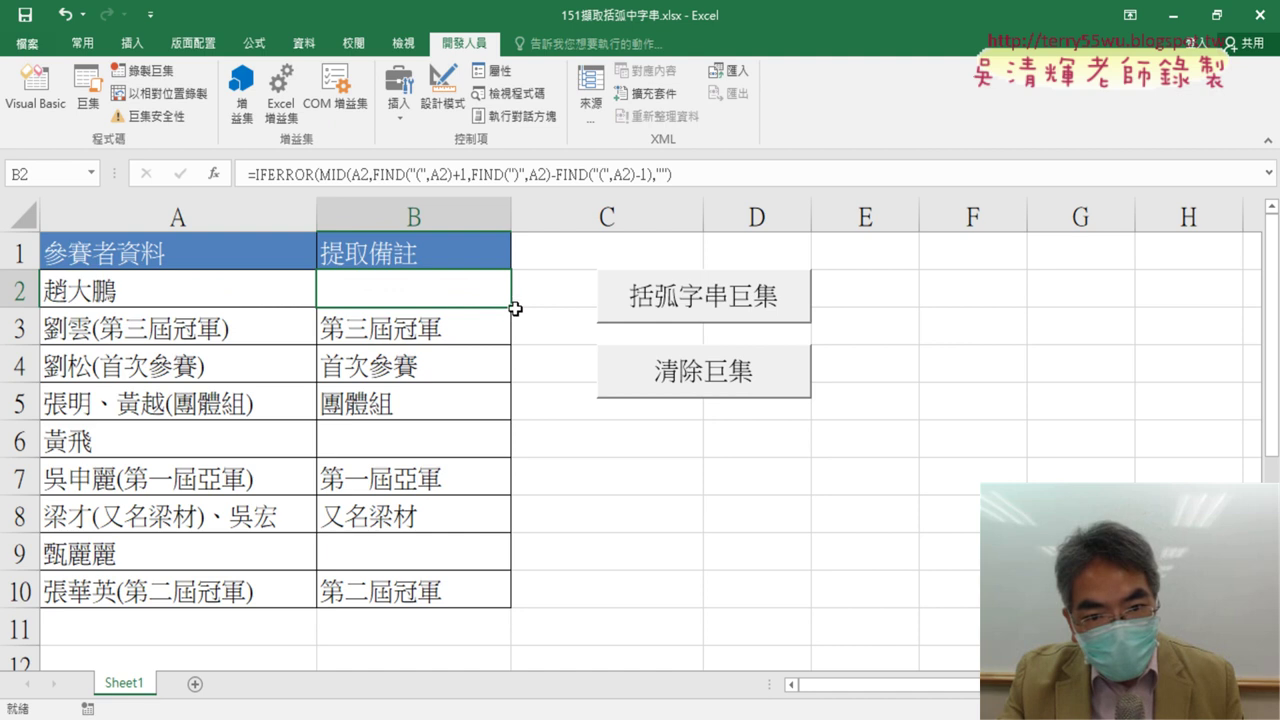
double_click(511, 307)
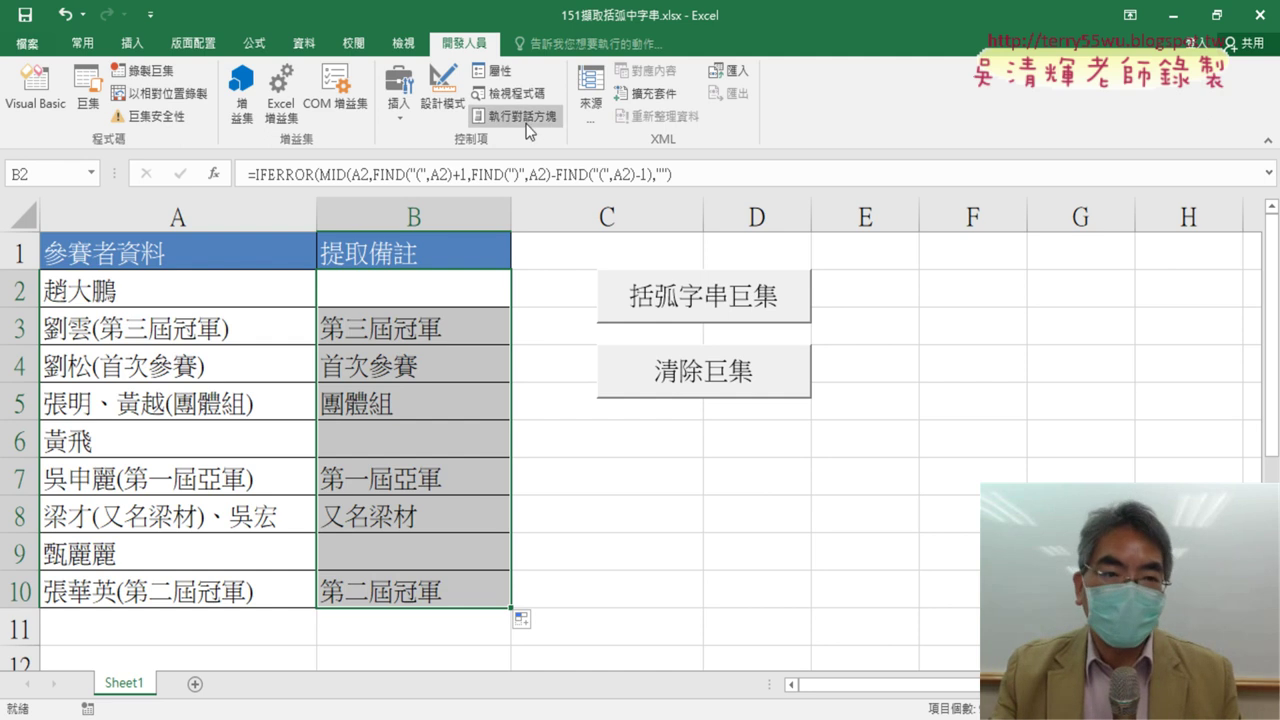
Run 清除巨集 and 括弧字串巨集 from the Macros dialog, then open Module1 for editing
left_click(90, 100)
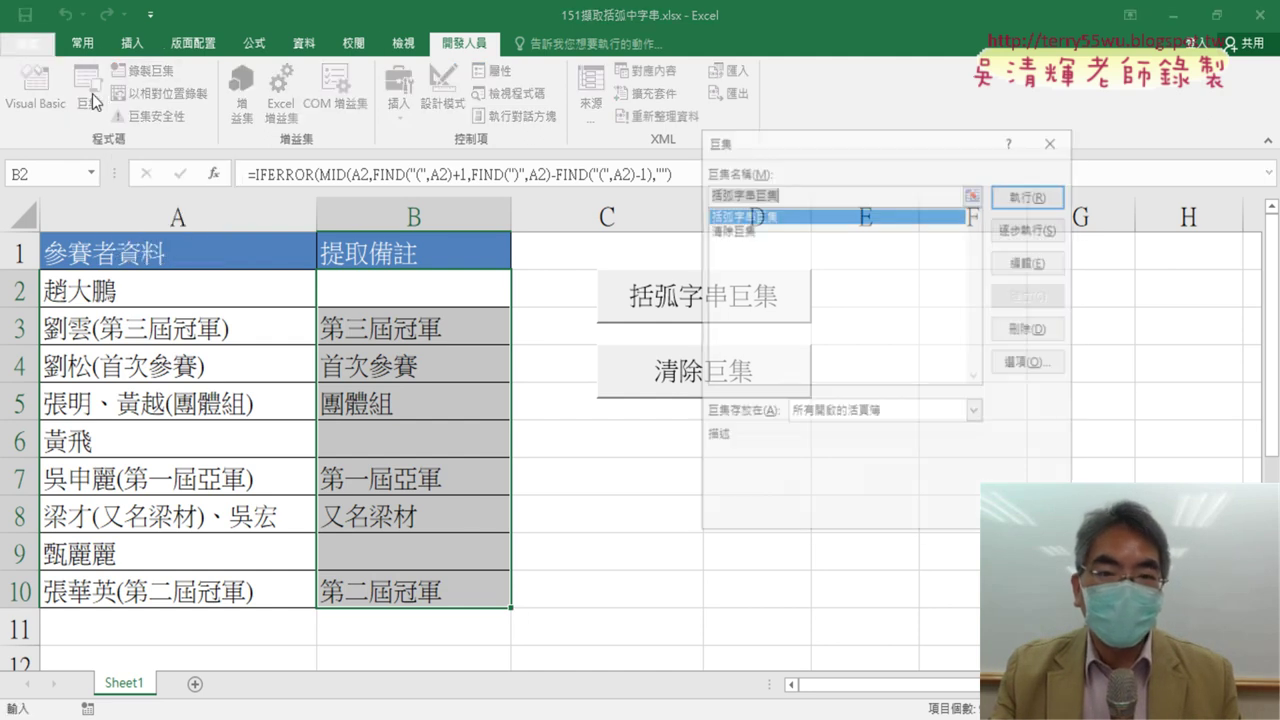
left_click(740, 229)
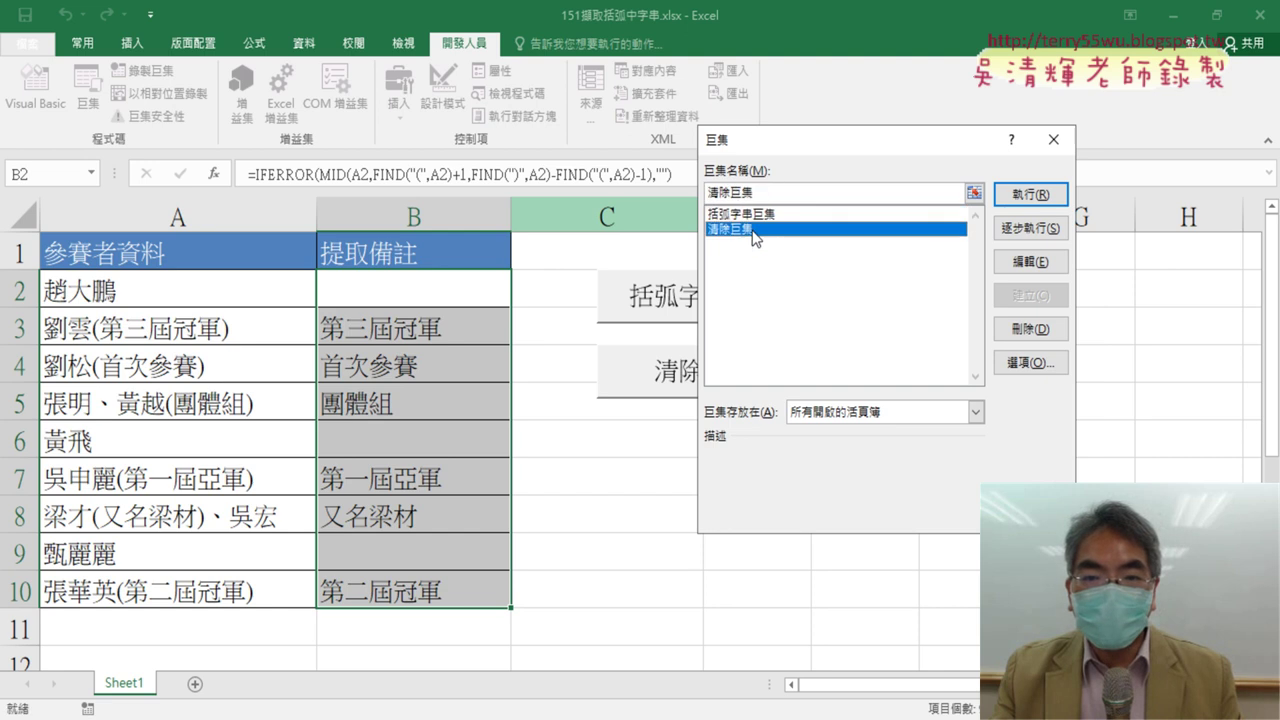
left_click(1021, 197)
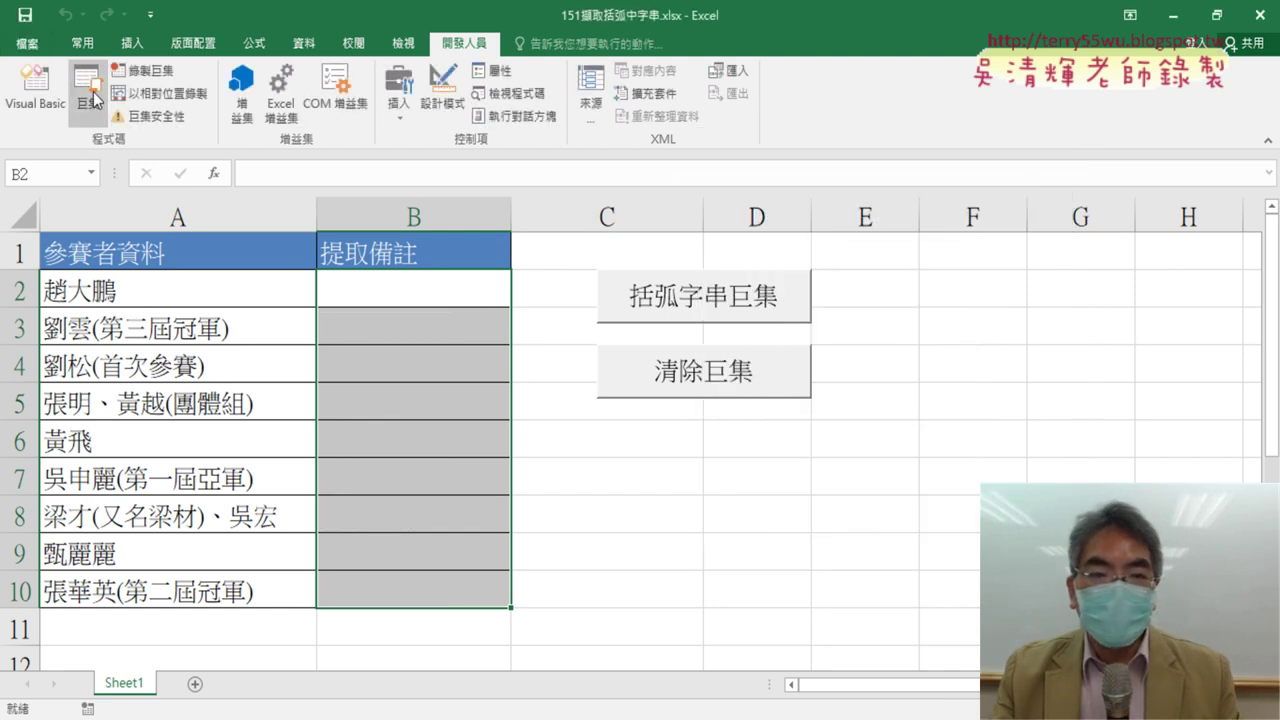
left_click(90, 95)
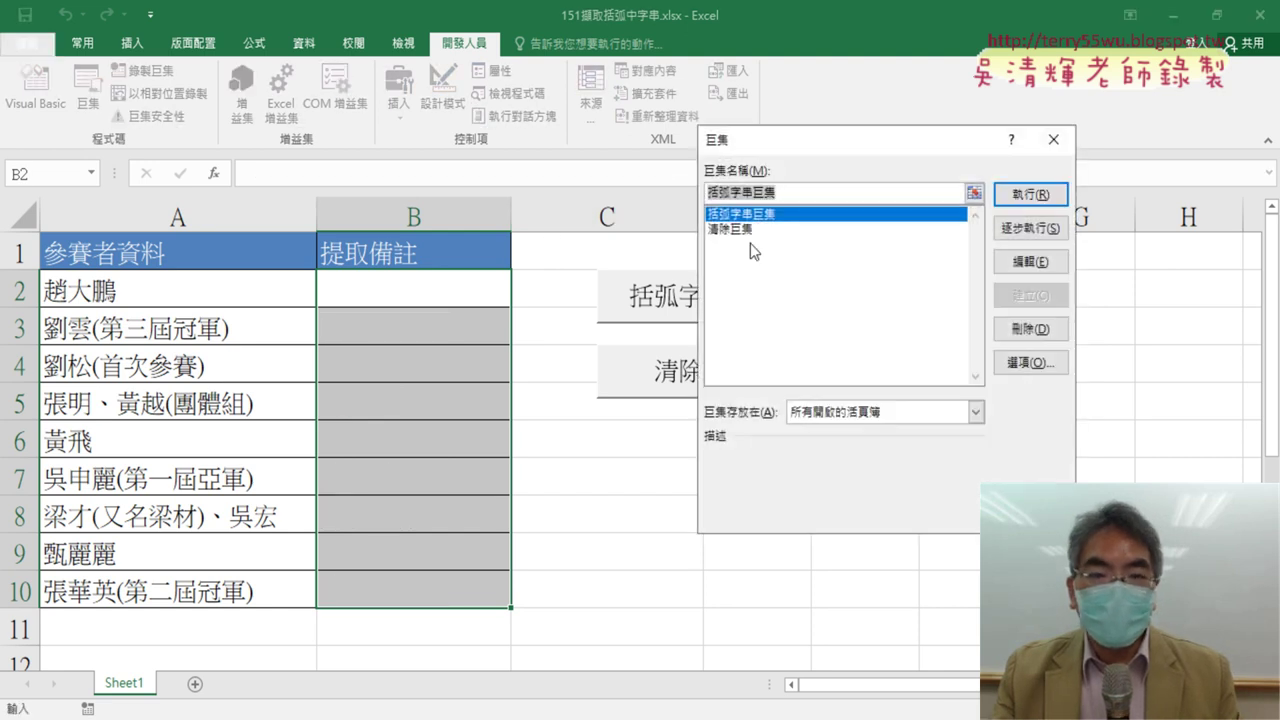
left_click(1058, 194)
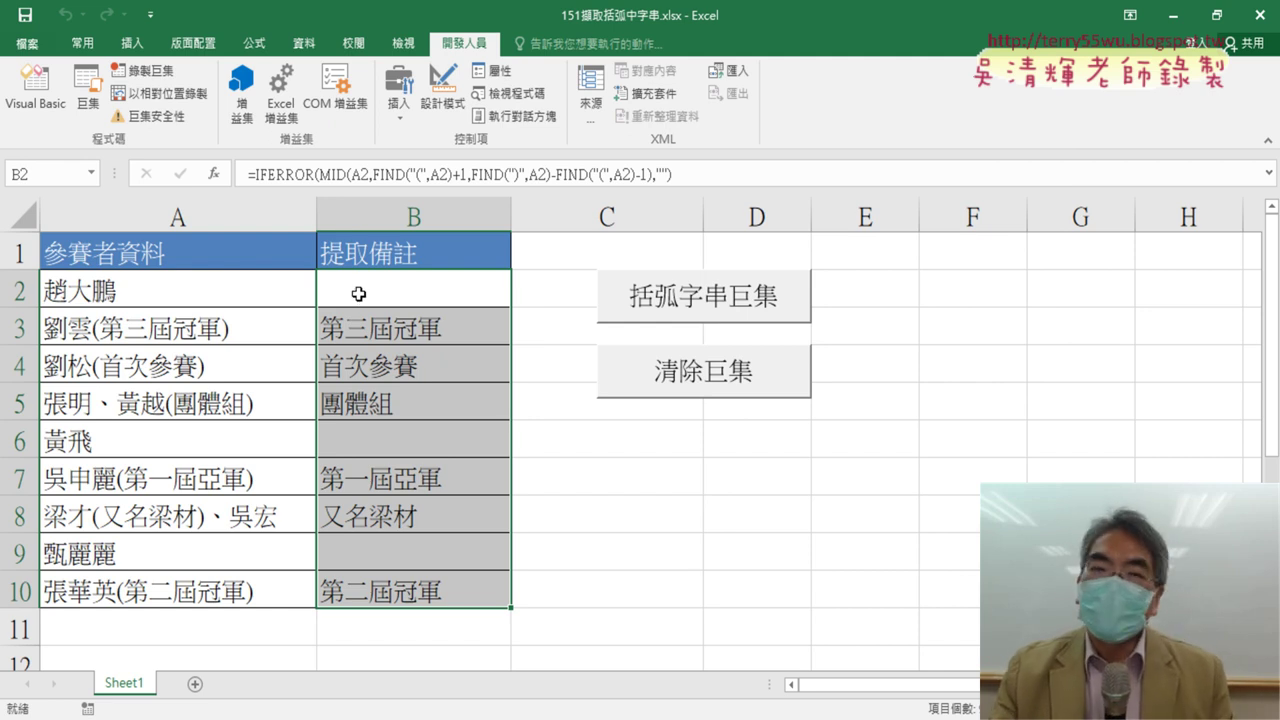
left_click(74, 95)
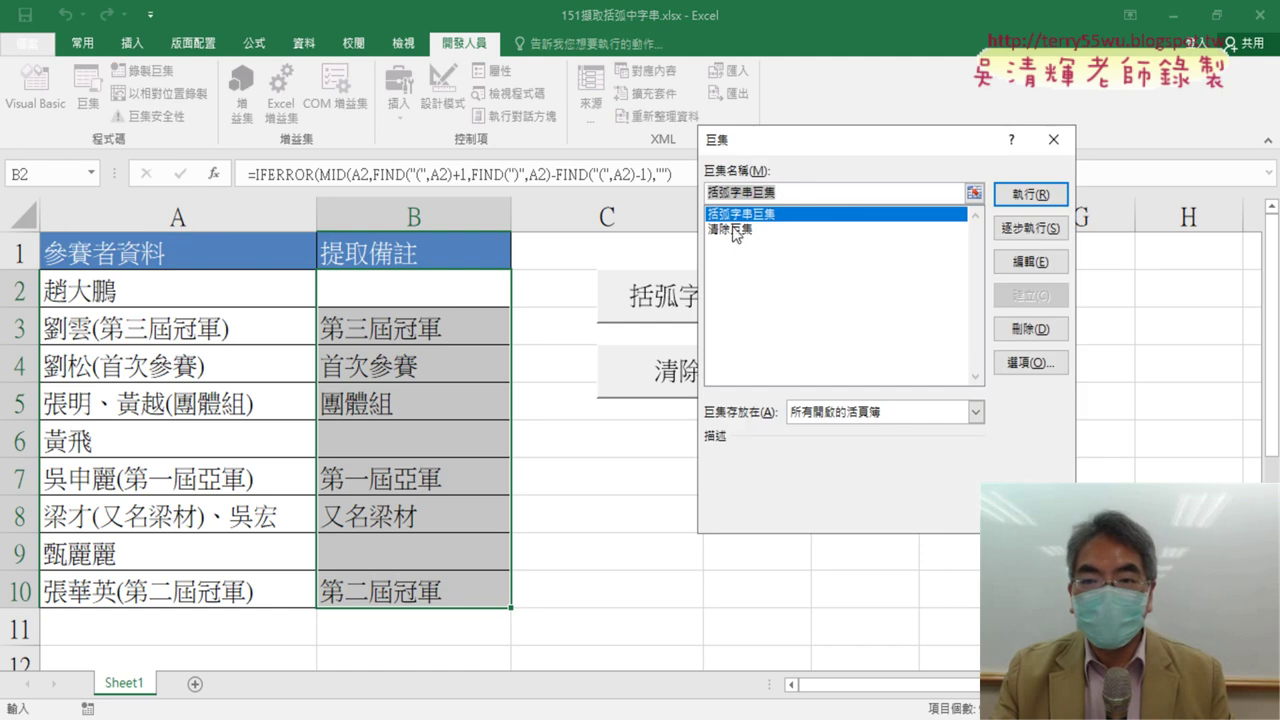
left_click(1027, 264)
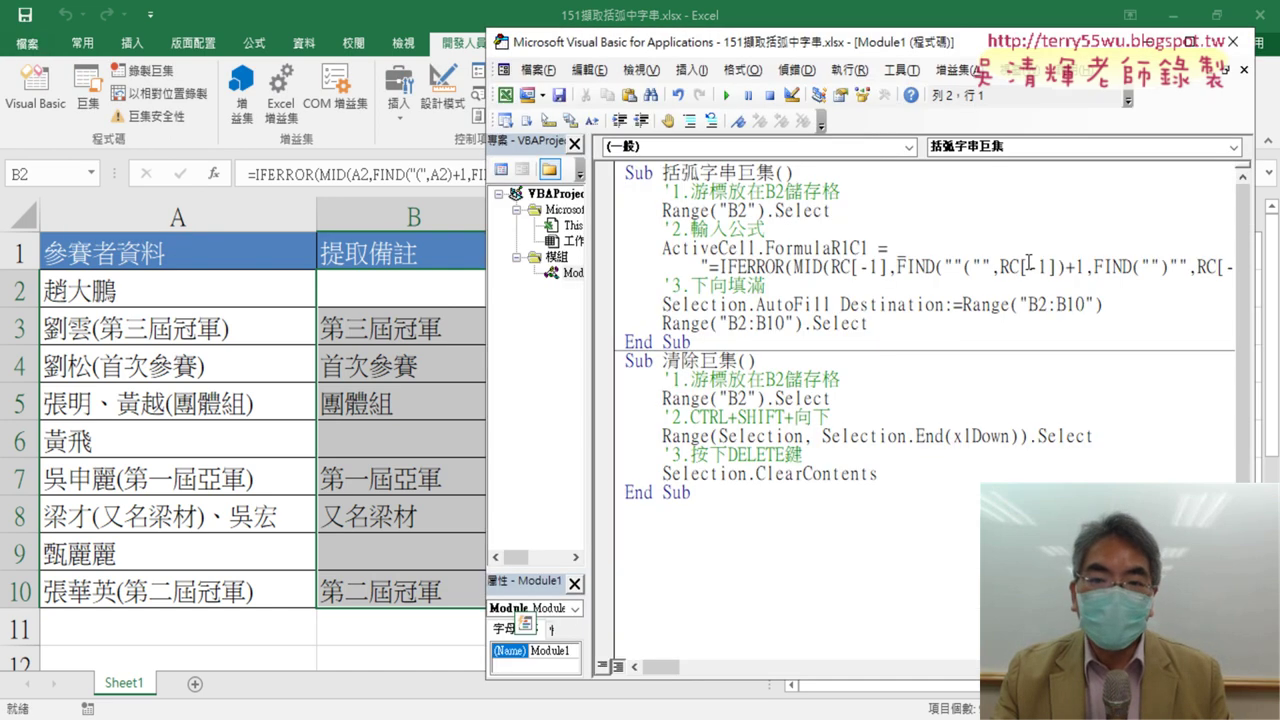
Annotate the 括弧字串巨集 steps: start at B2, the IFERROR formula, and fill down to B10
left_click_drag(868, 48, 824, 22)
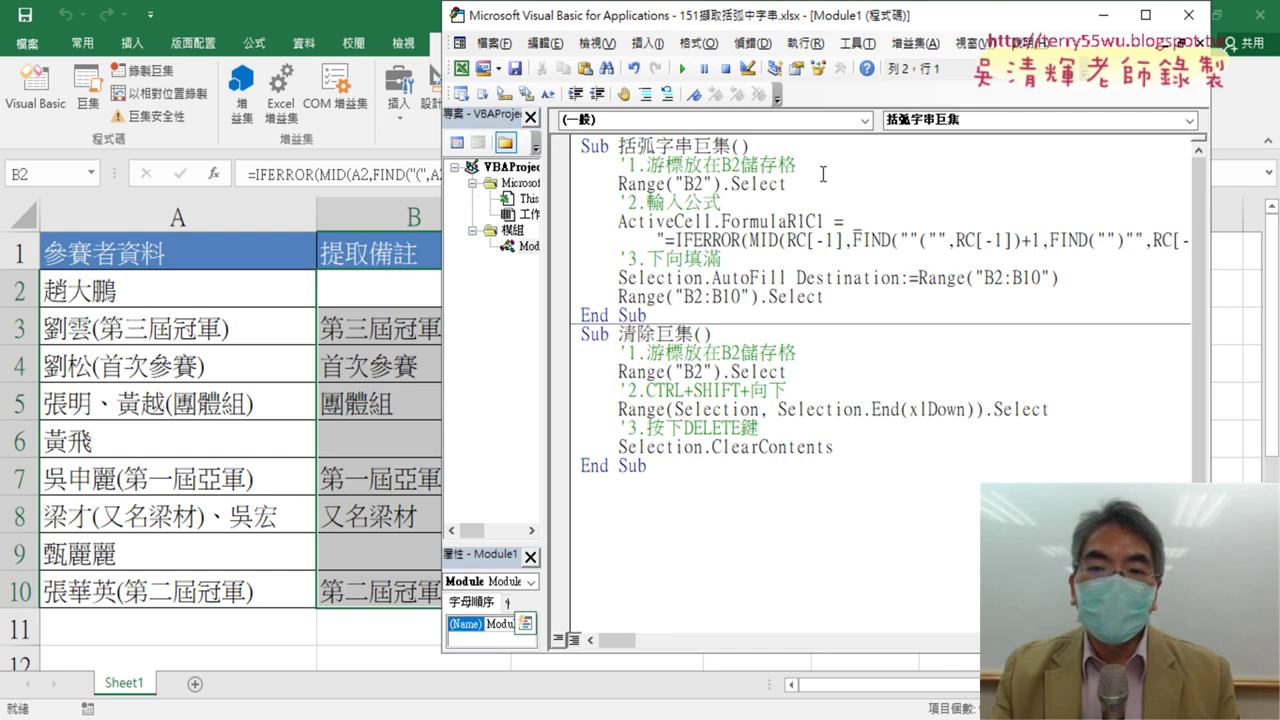
left_click(560, 163)
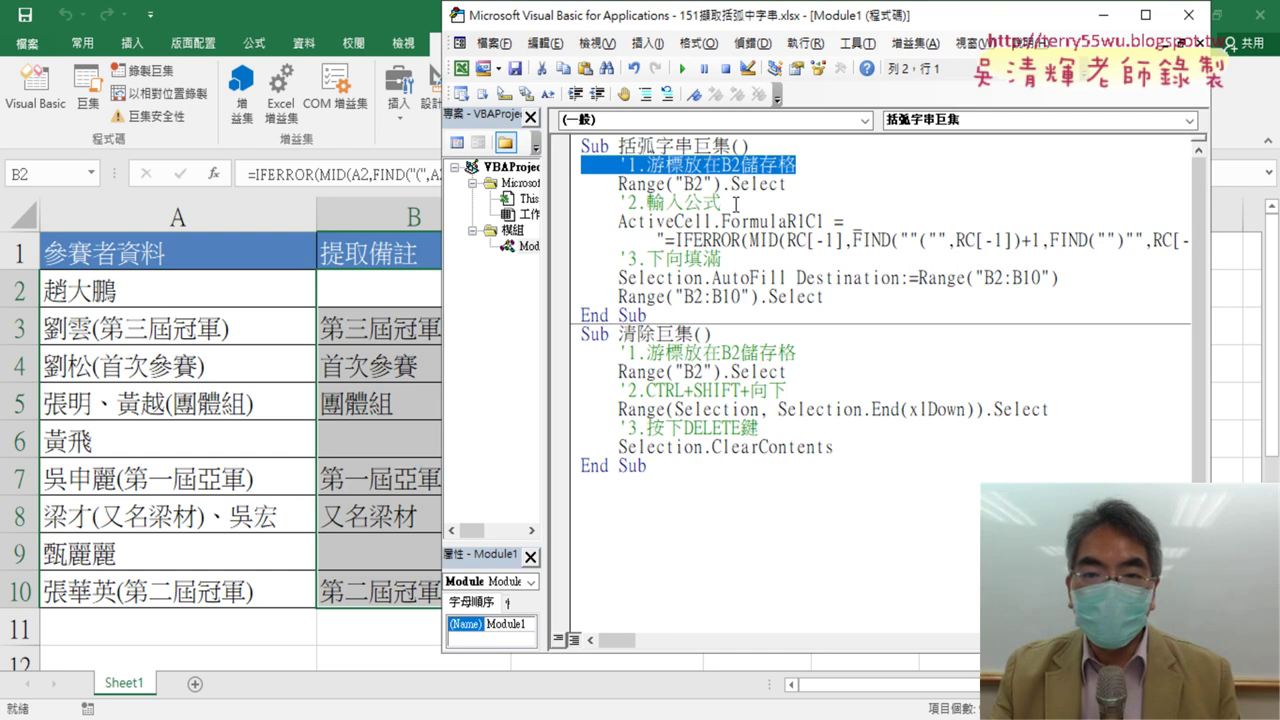
left_click_drag(795, 25, 925, 52)
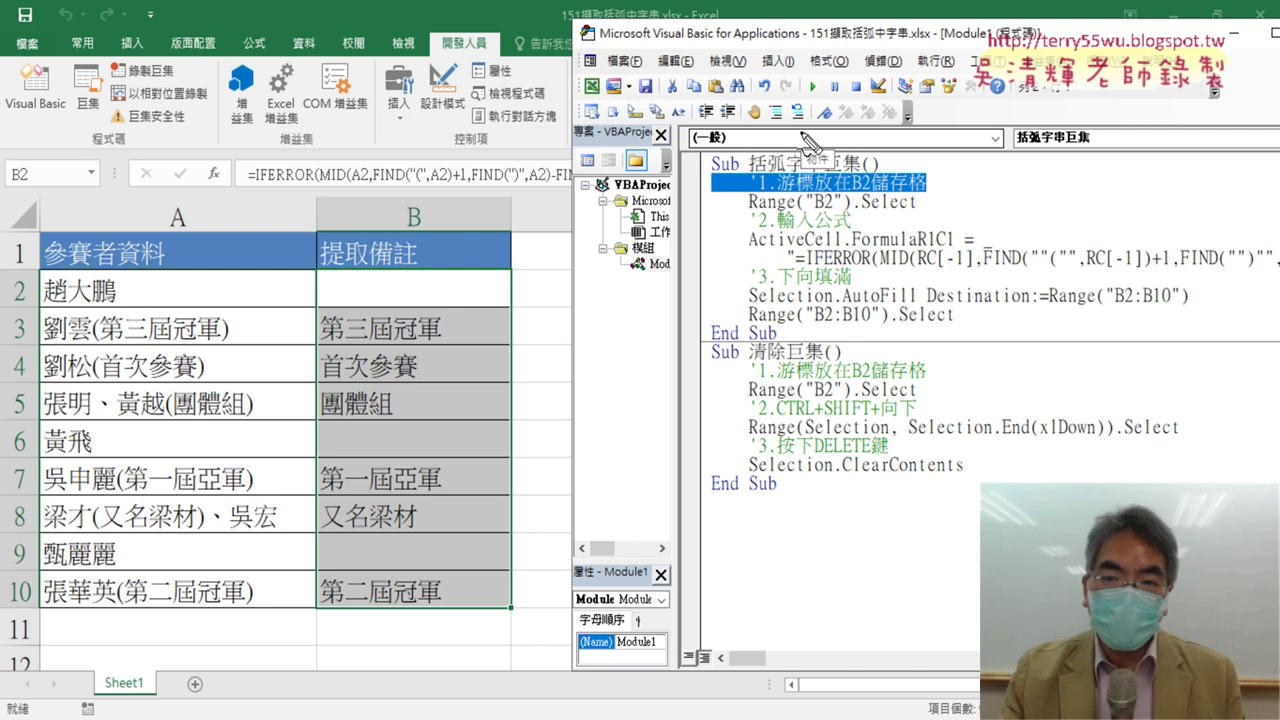
left_click_drag(411, 280, 407, 294)
left_click(437, 297)
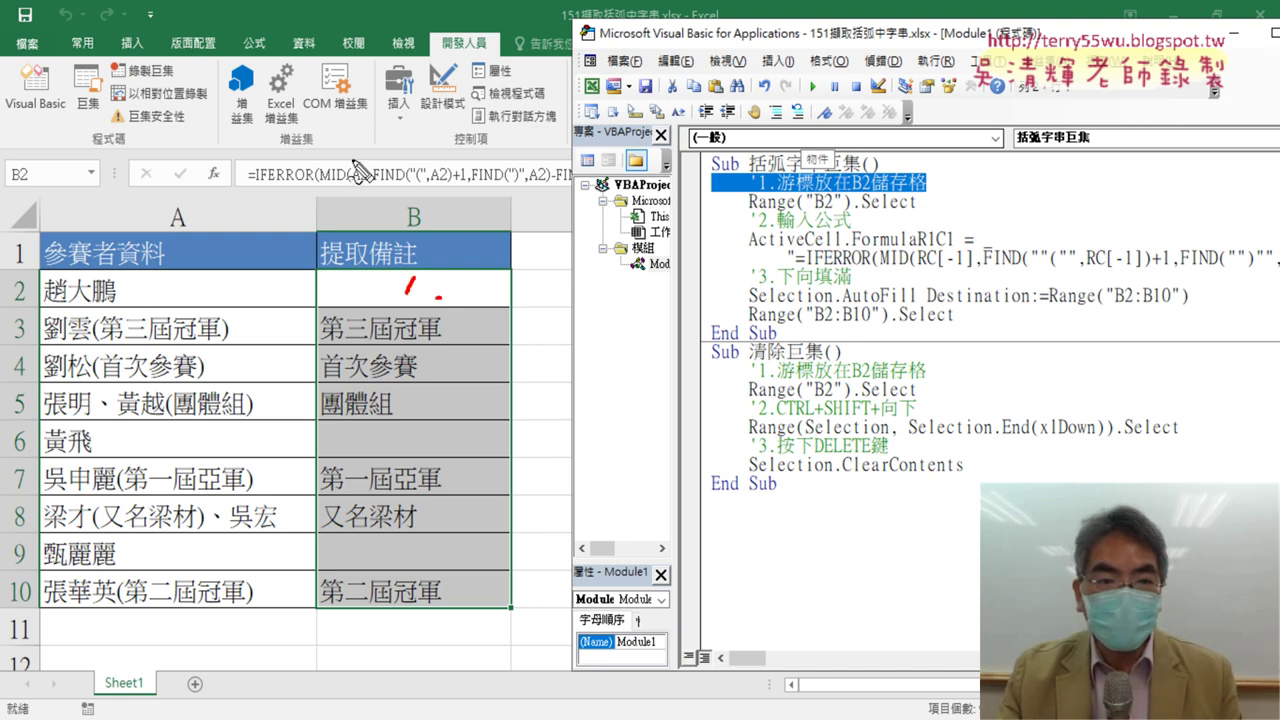
mouse_move(353, 160)
left_mouse_down()
mouse_move(347, 186)
mouse_move(382, 183)
left_mouse_up()
mouse_move(186, 155)
left_mouse_down()
mouse_move(193, 186)
mouse_move(208, 155)
left_mouse_up()
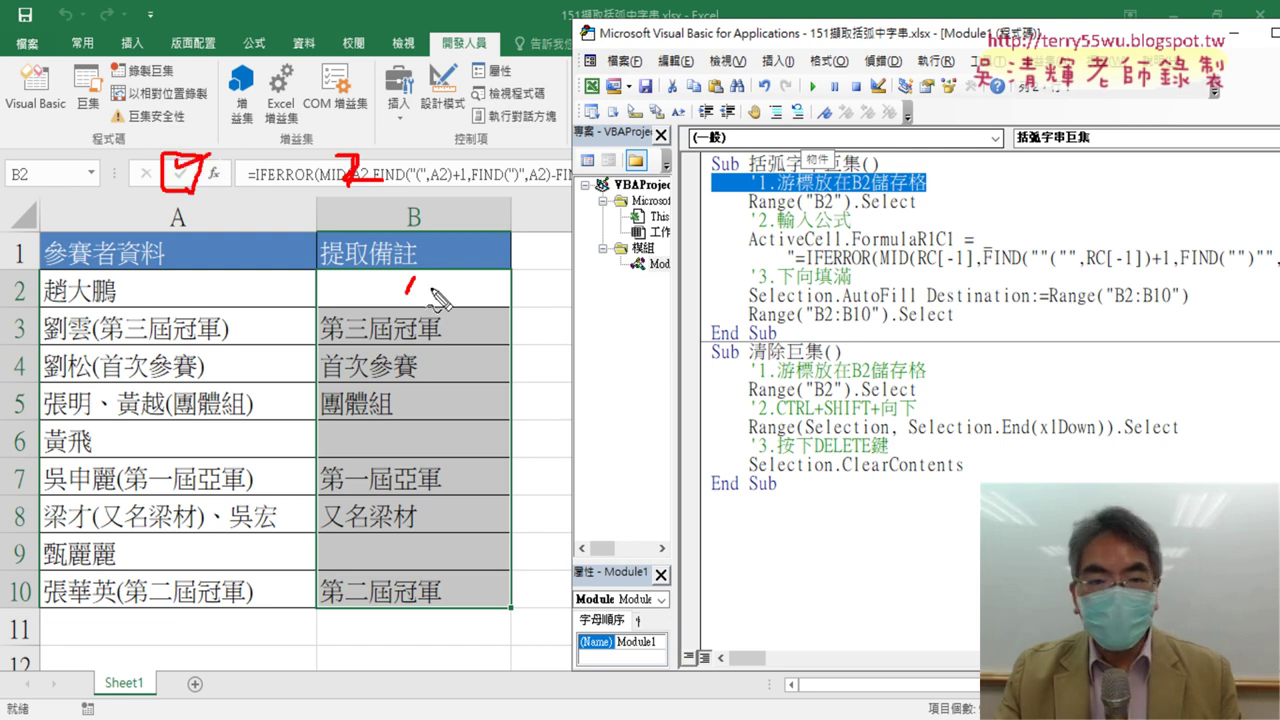
left_click(437, 296)
mouse_move(493, 298)
left_mouse_down()
mouse_move(493, 317)
mouse_move(514, 316)
mouse_move(498, 348)
mouse_move(548, 306)
mouse_move(533, 341)
left_mouse_up()
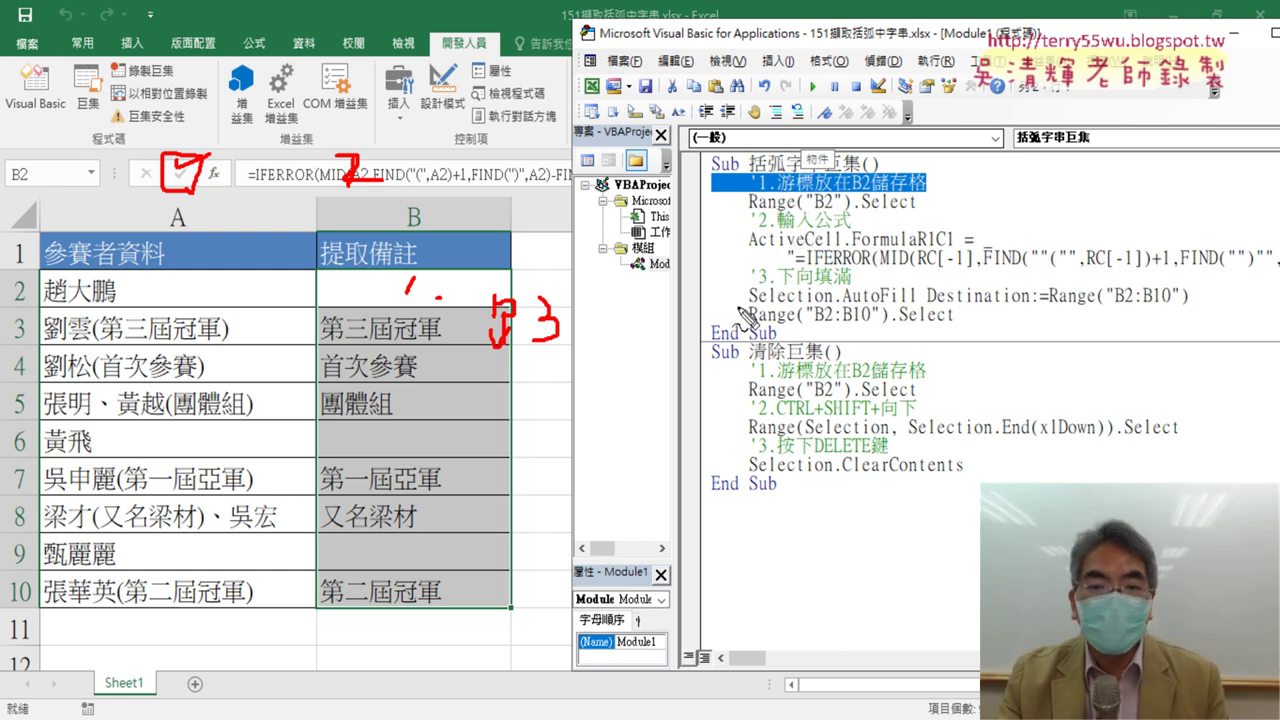
mouse_move(740, 326)
left_mouse_down()
mouse_move(966, 300)
mouse_move(962, 328)
left_mouse_up()
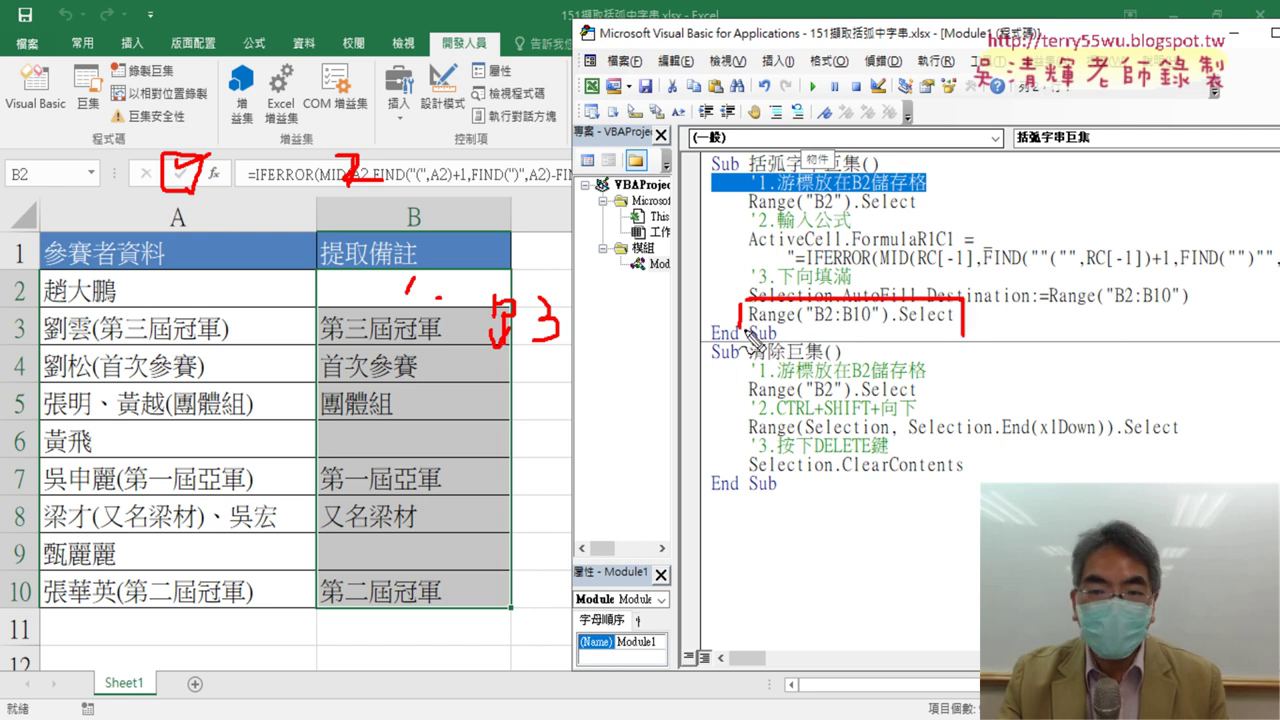
left_click_drag(740, 328, 962, 328)
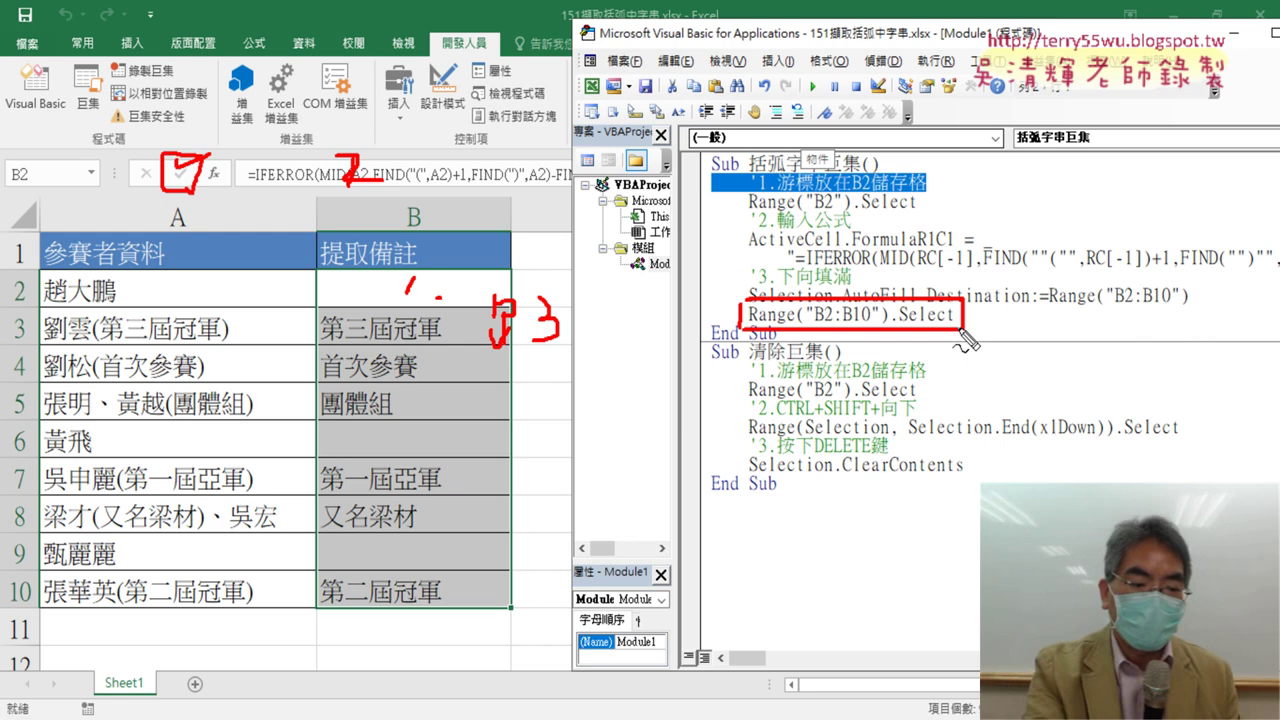
key("Escape")
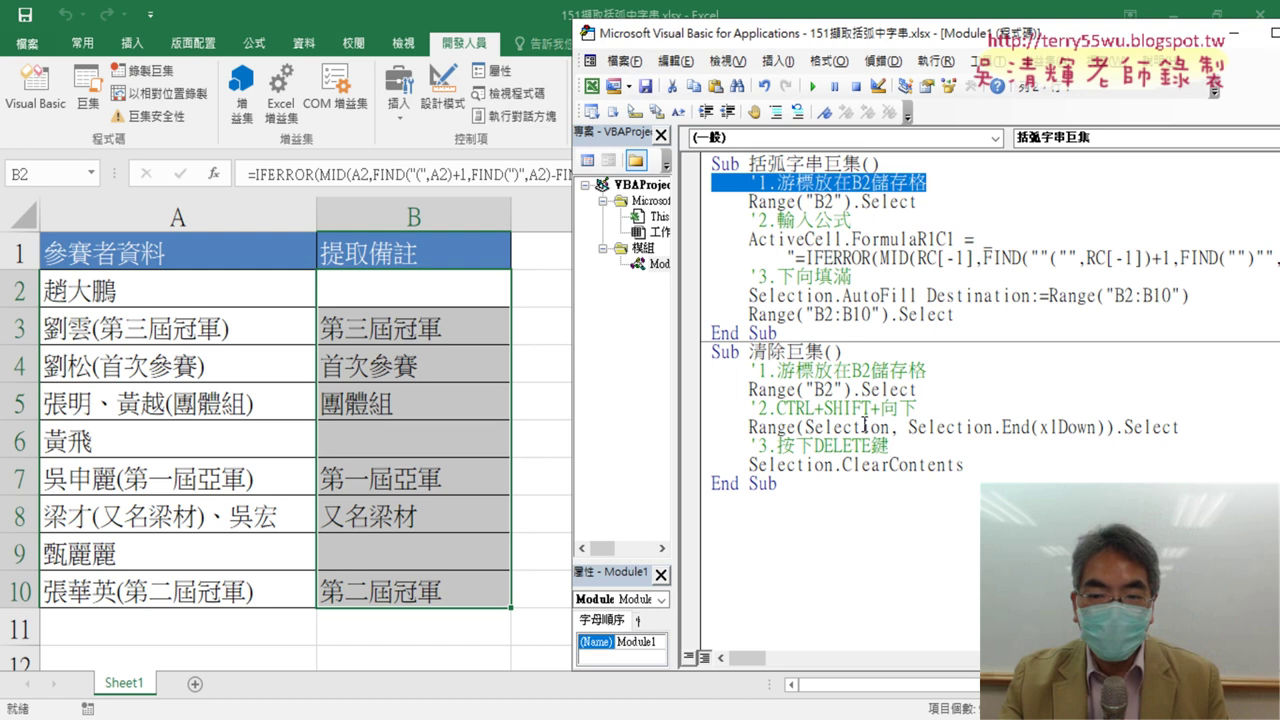
Review the 清除巨集 code, then close the VBA editor with Alt+F11
left_click_drag(928, 370, 776, 370)
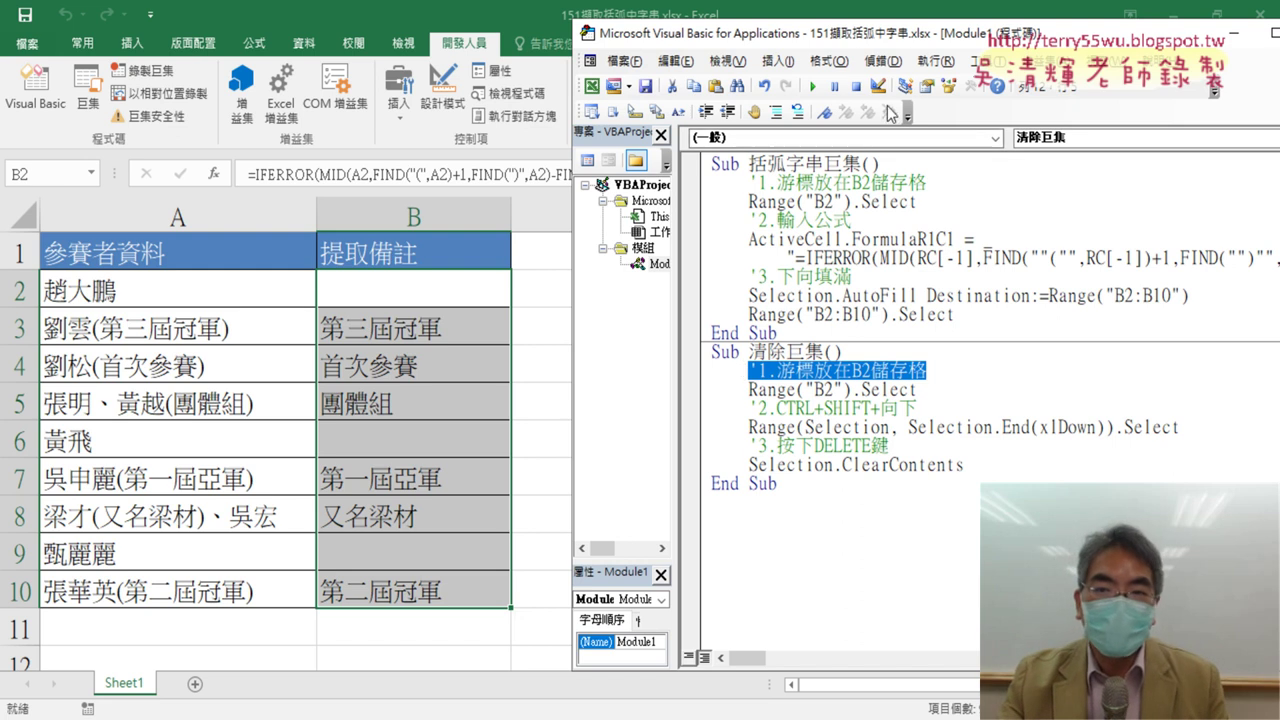
left_click_drag(913, 42, 675, 58)
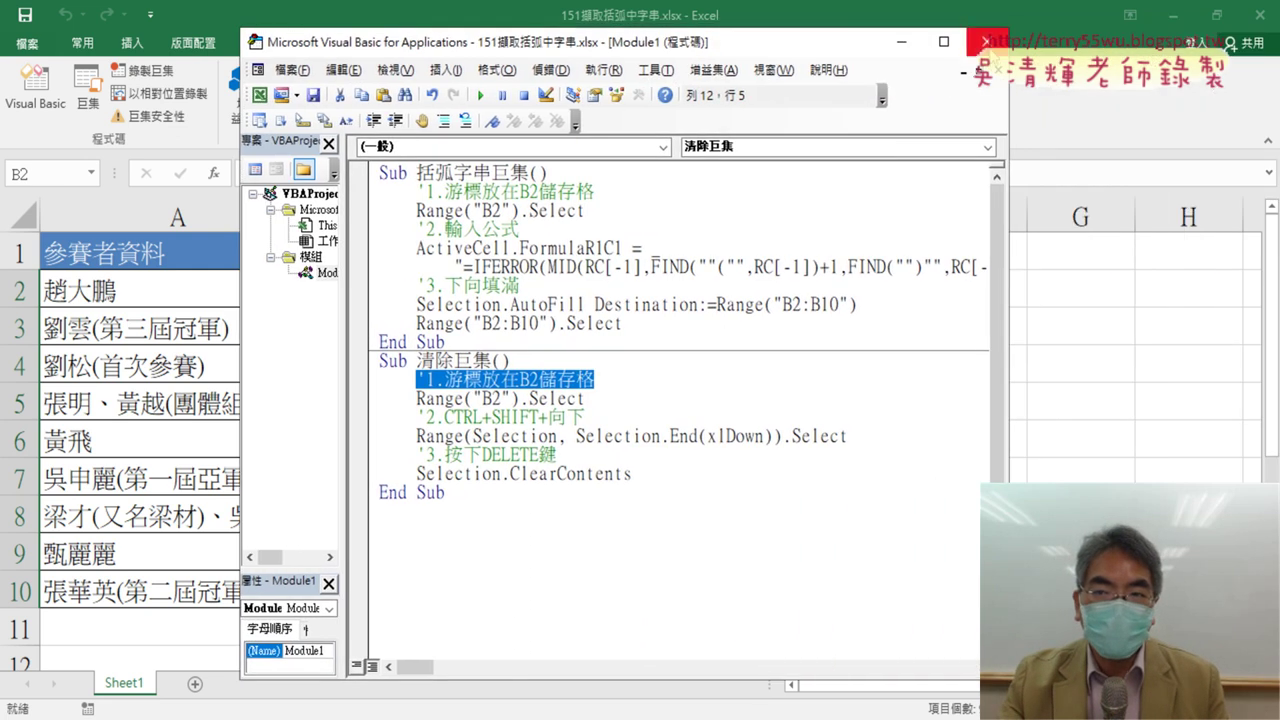
key("alt+F11")
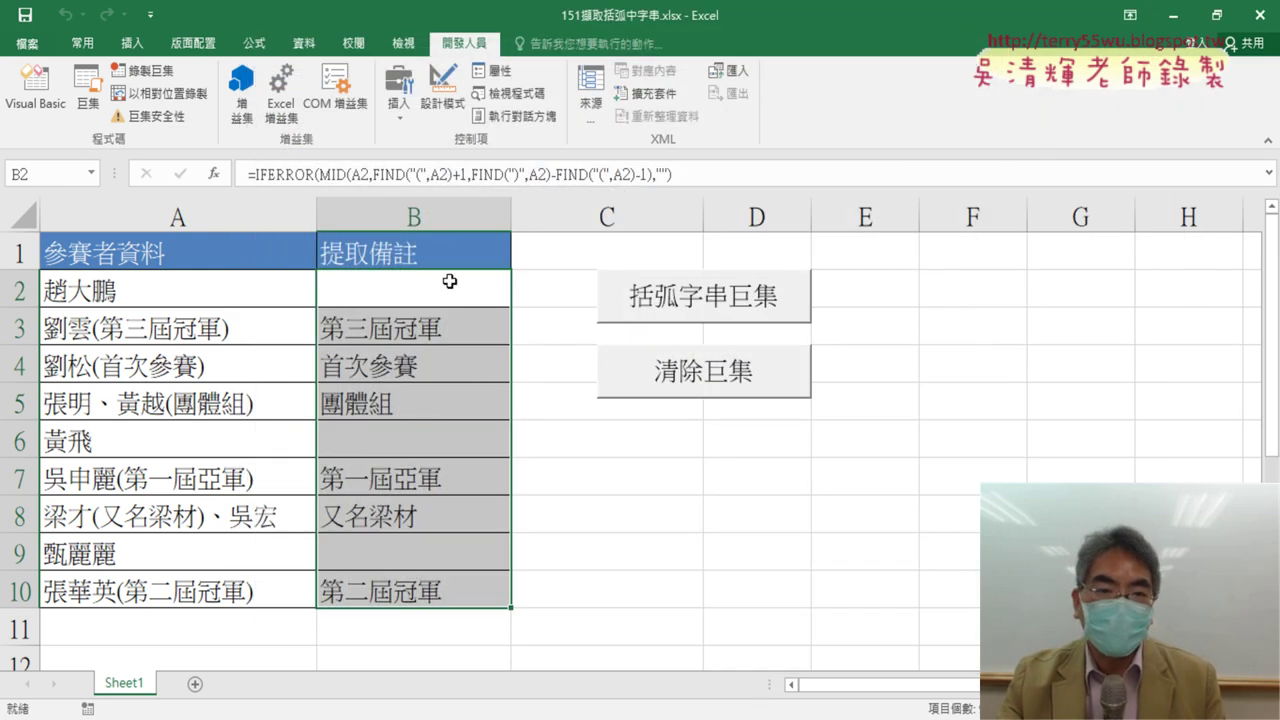
Delete the two old macro buttons and draw a new form button spanning C2 to E3
left_click(755, 311)
left_click(748, 362)
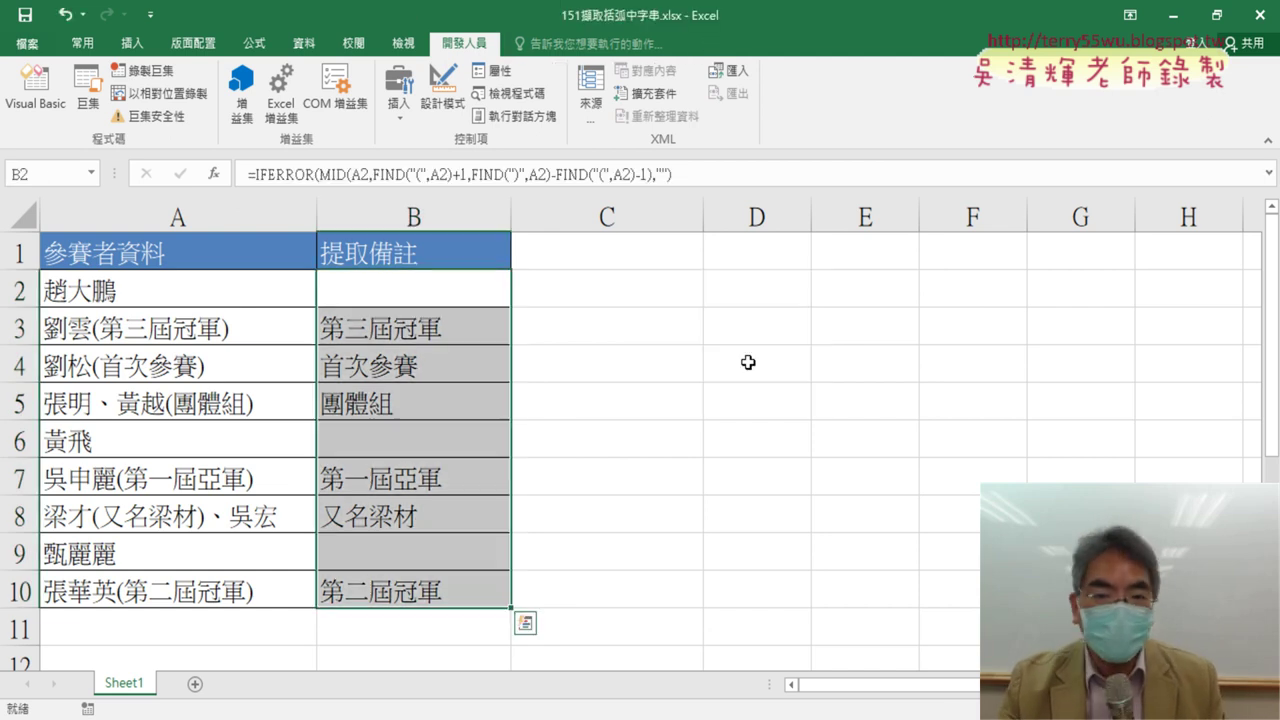
left_click(396, 118)
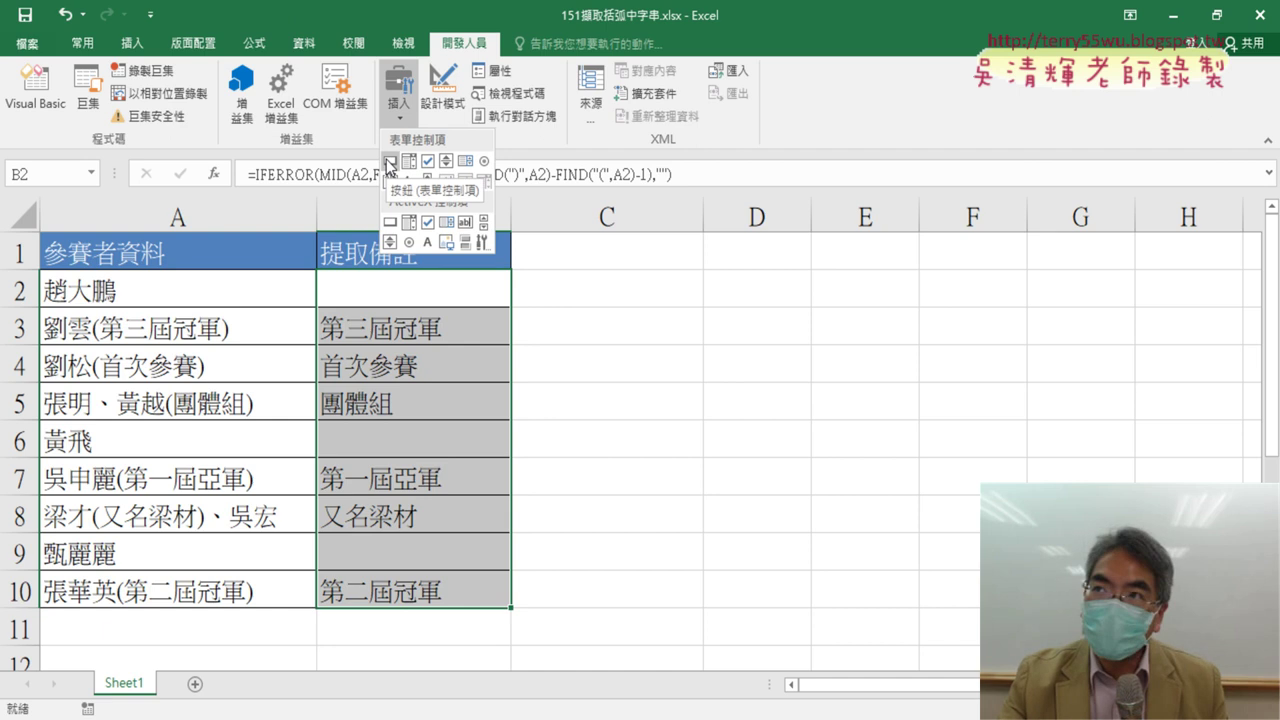
left_click(390, 163)
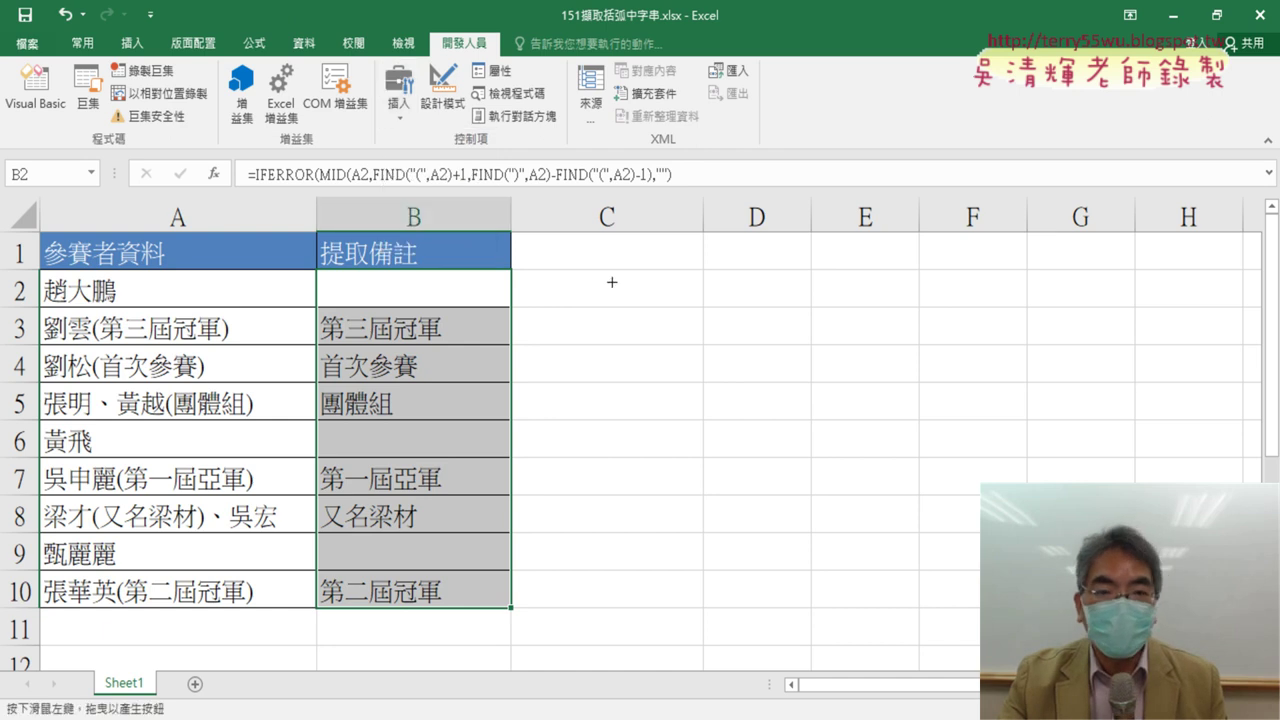
left_click_drag(603, 278, 861, 335)
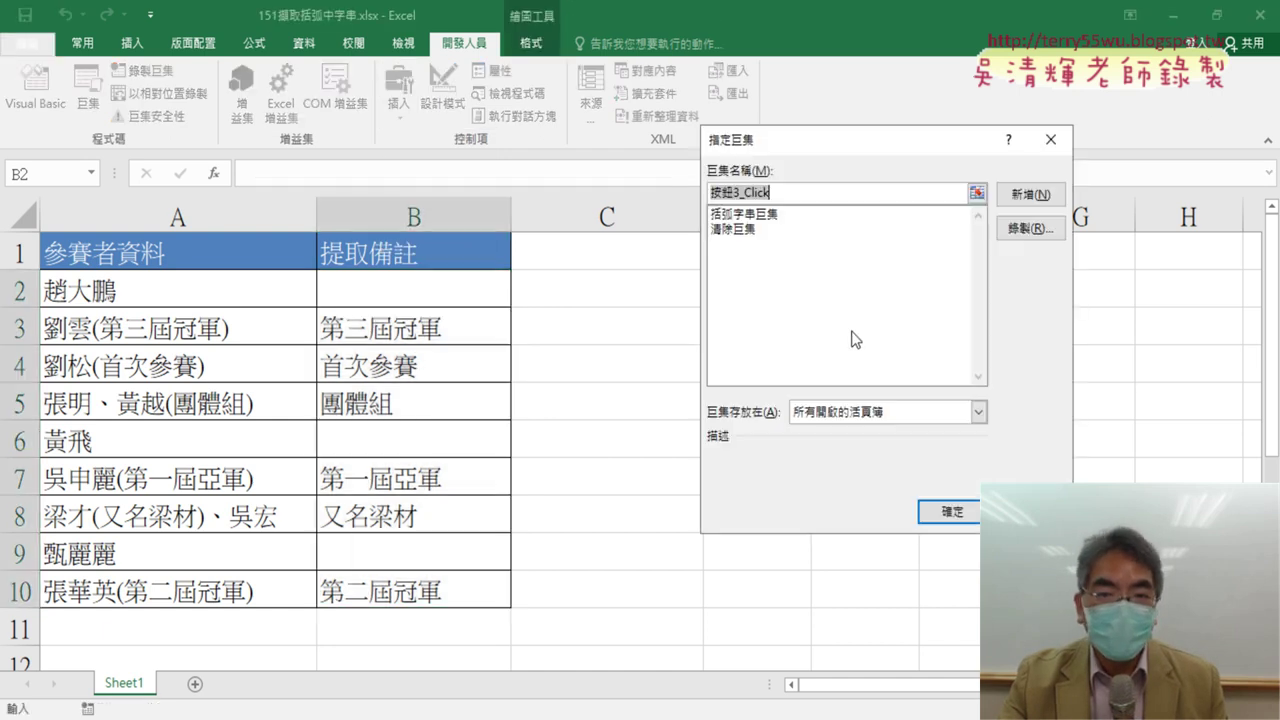
Assign 括弧字串巨集 to the new button and paste that name as its caption
left_click(773, 215)
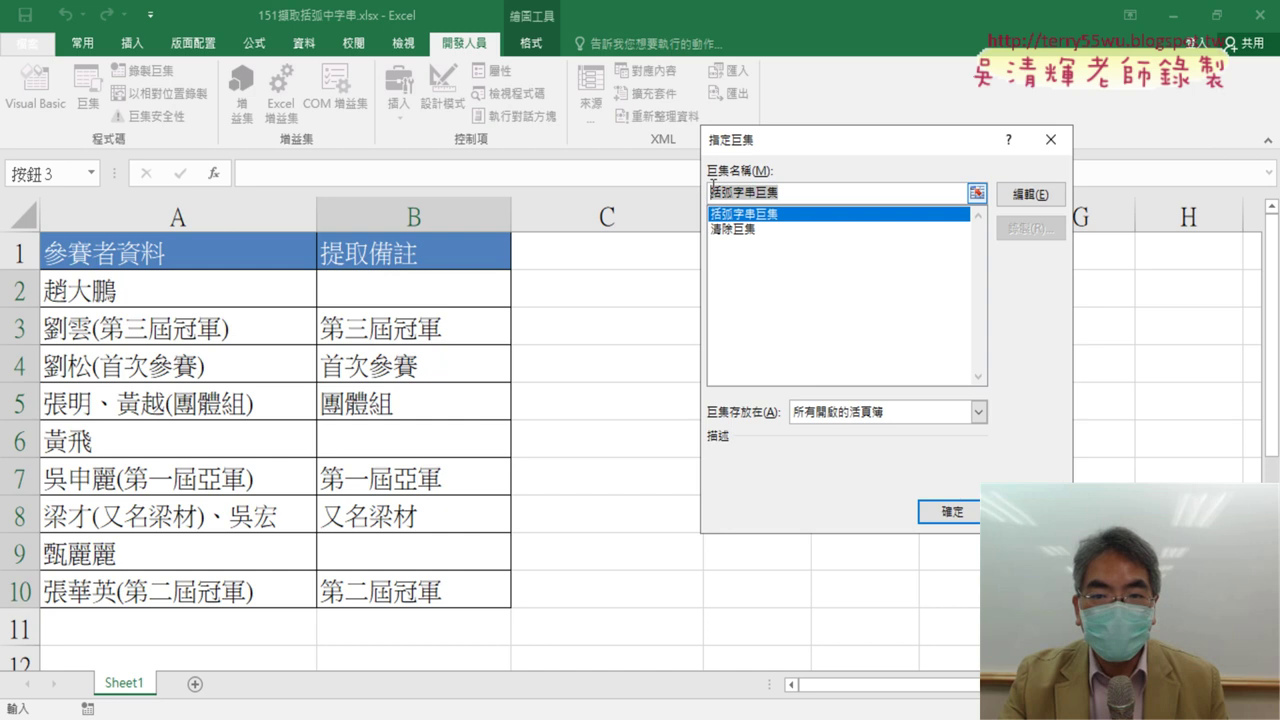
right_click(746, 190)
left_click(775, 224)
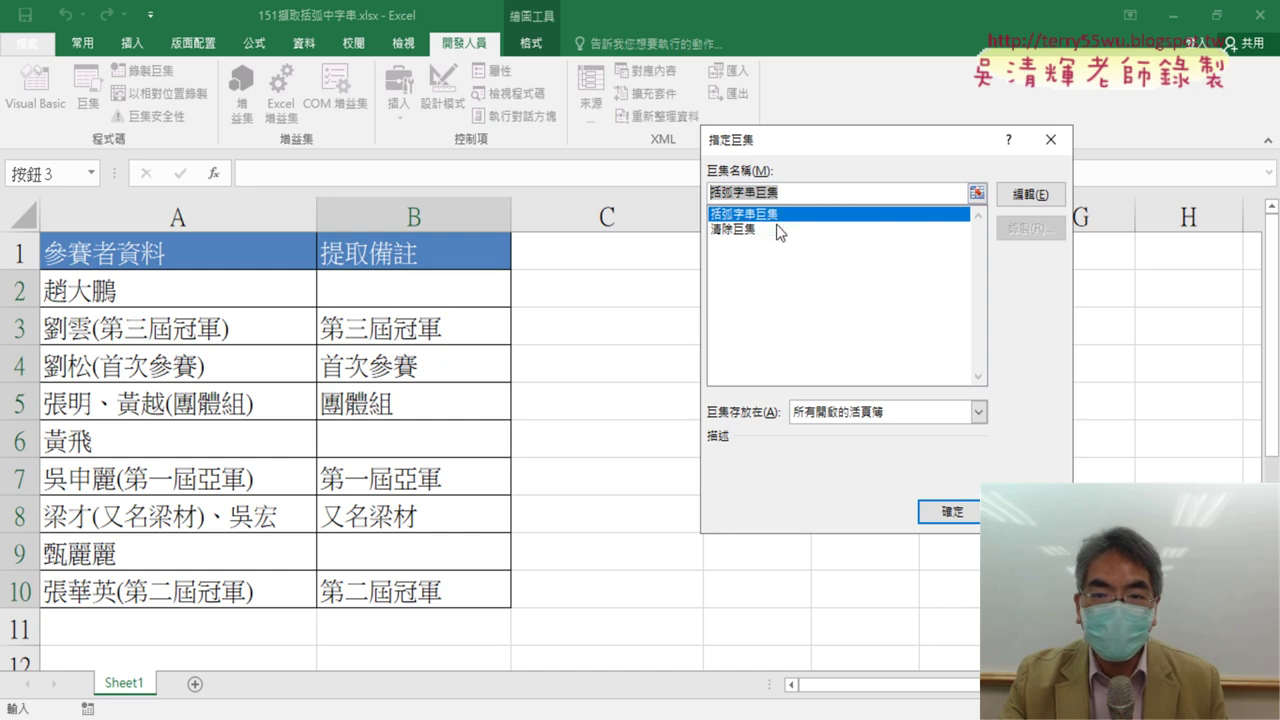
left_click(950, 511)
left_click(710, 306)
key("ctrl+a")
key("BackSpace")
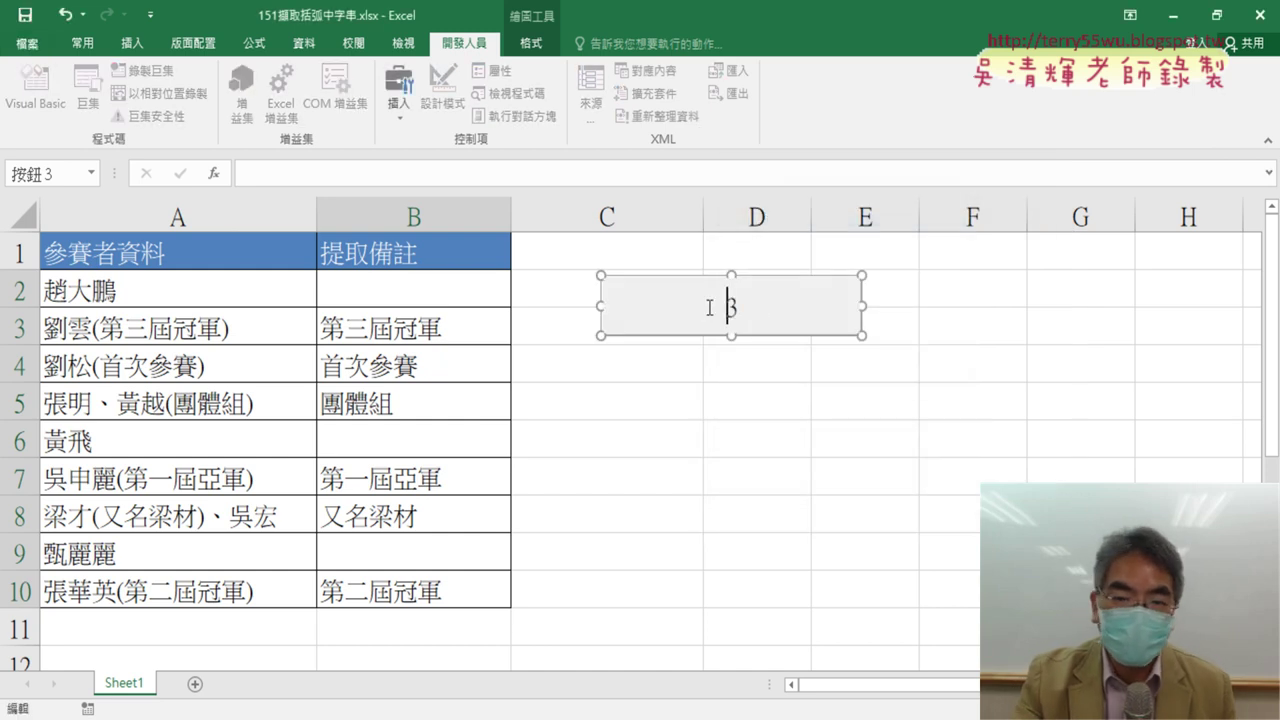
type("括弧字串巨集")
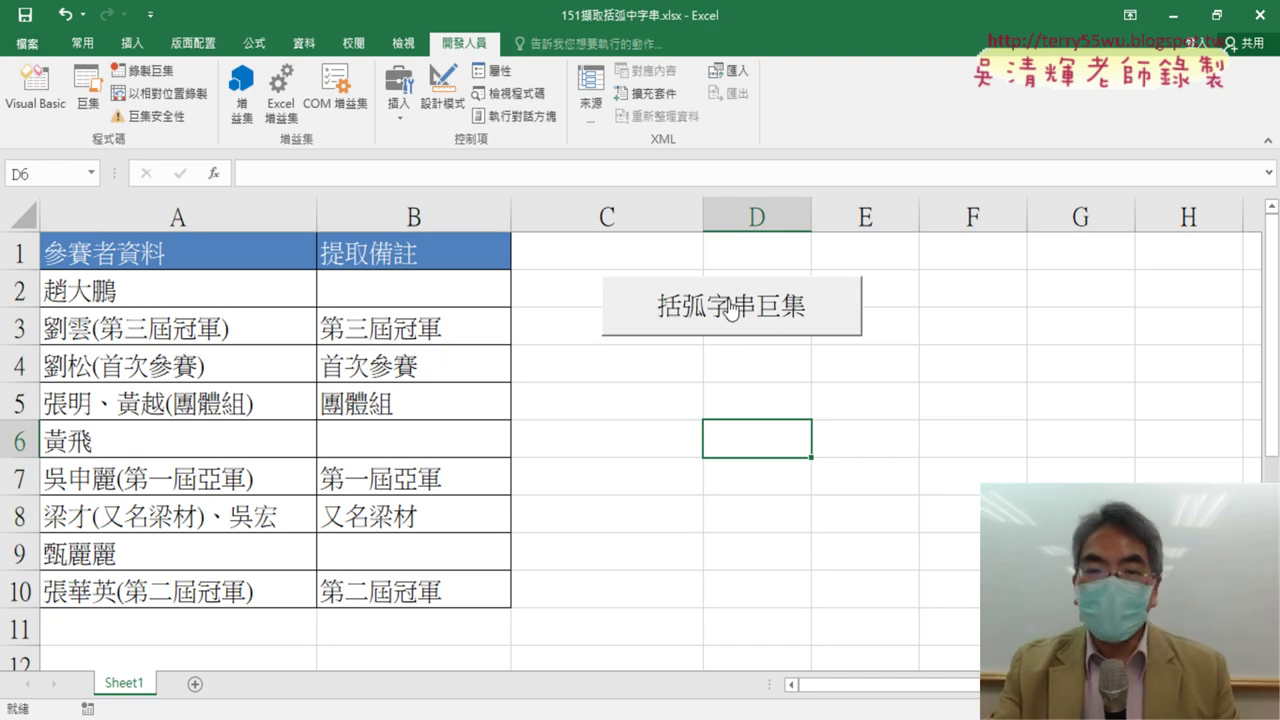
Draw a second form button below the first and assign it the 清除巨集 macro
left_click(398, 100)
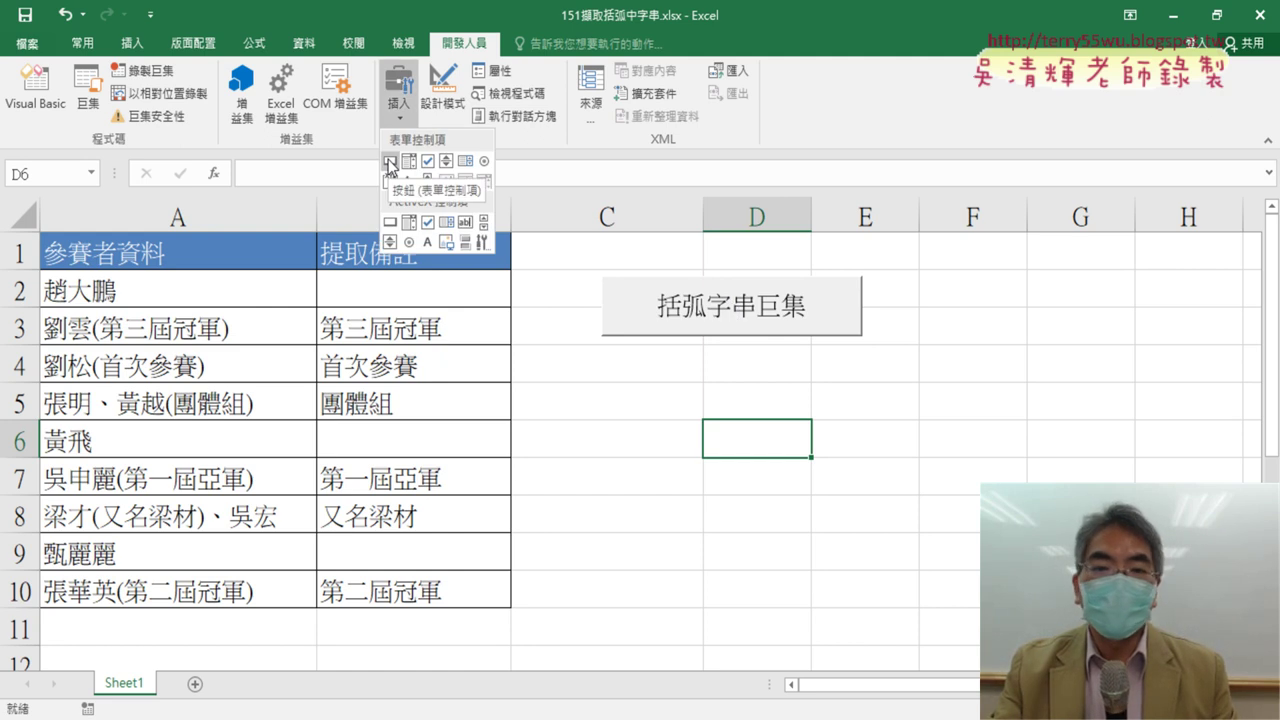
left_click(390, 162)
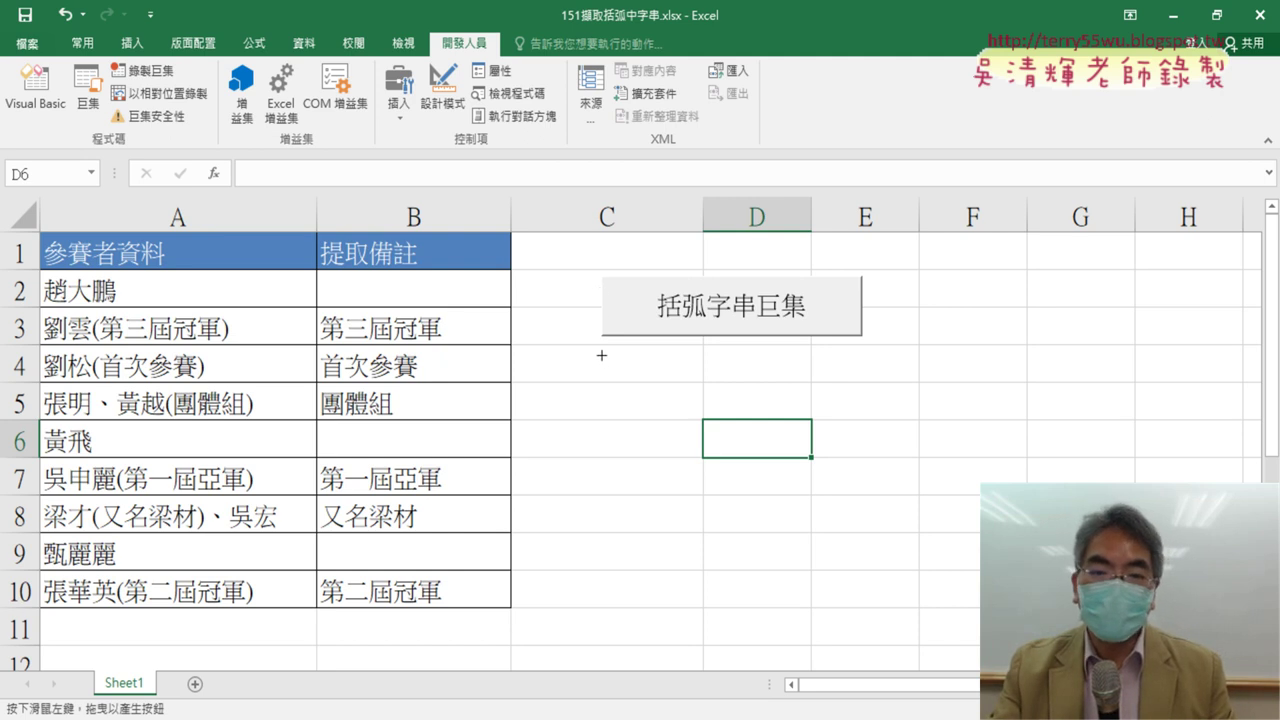
left_click_drag(606, 352, 856, 399)
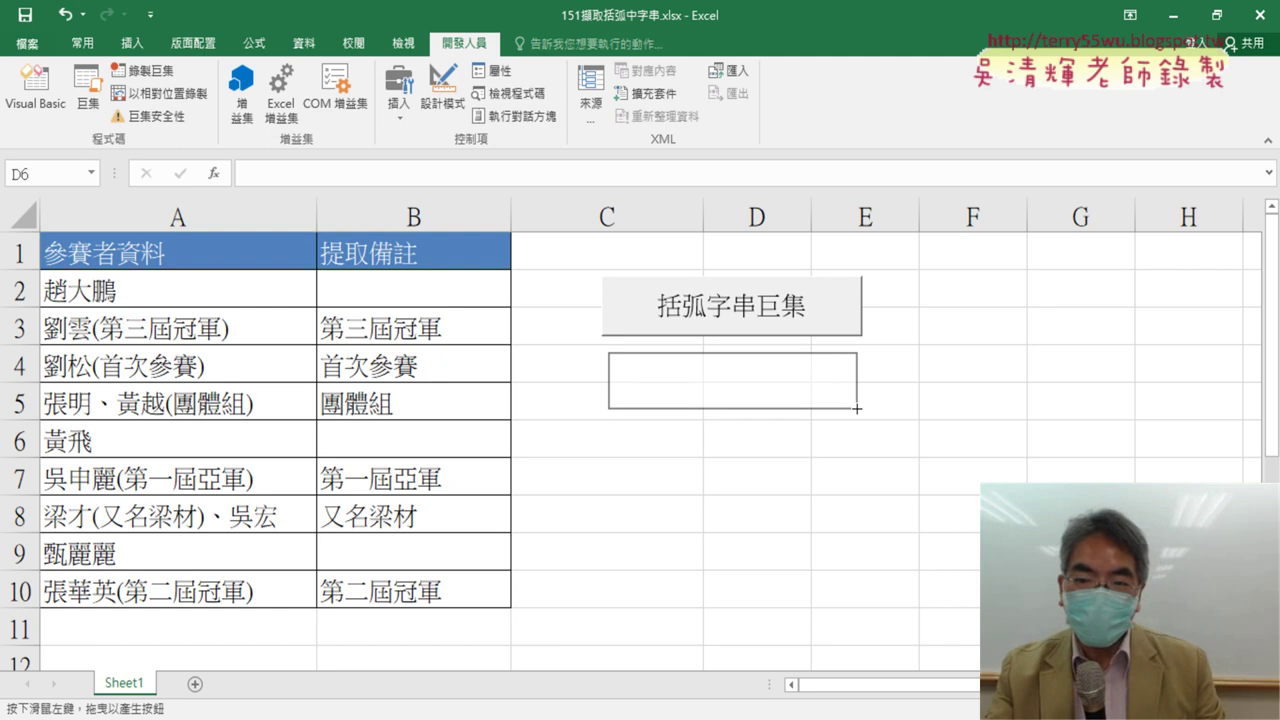
left_click_drag(856, 399, 857, 401)
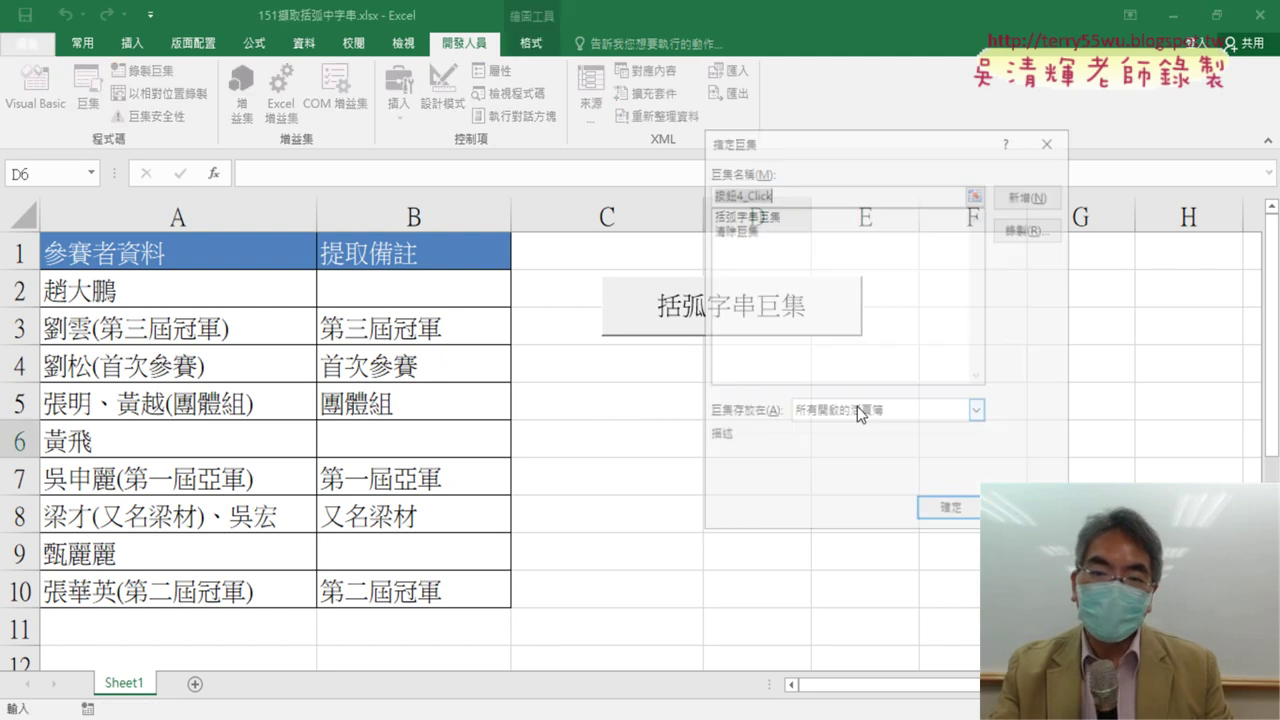
left_click(745, 229)
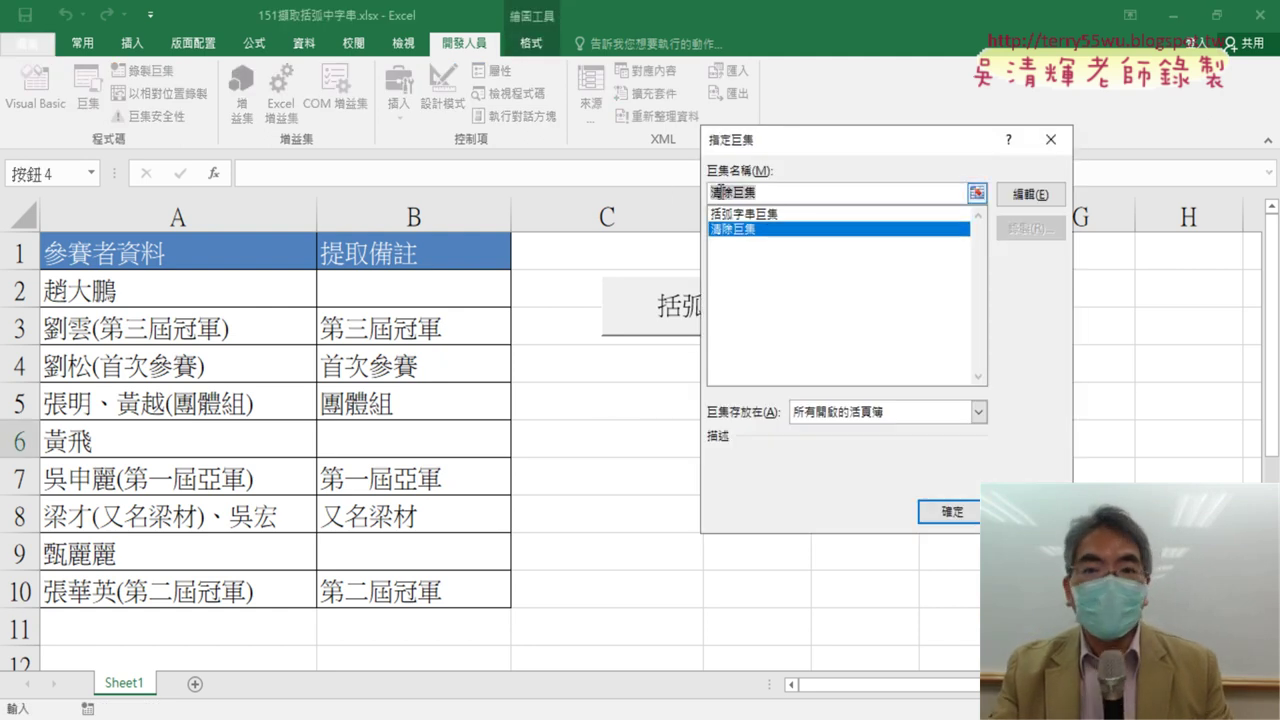
right_click(721, 192)
left_click(766, 231)
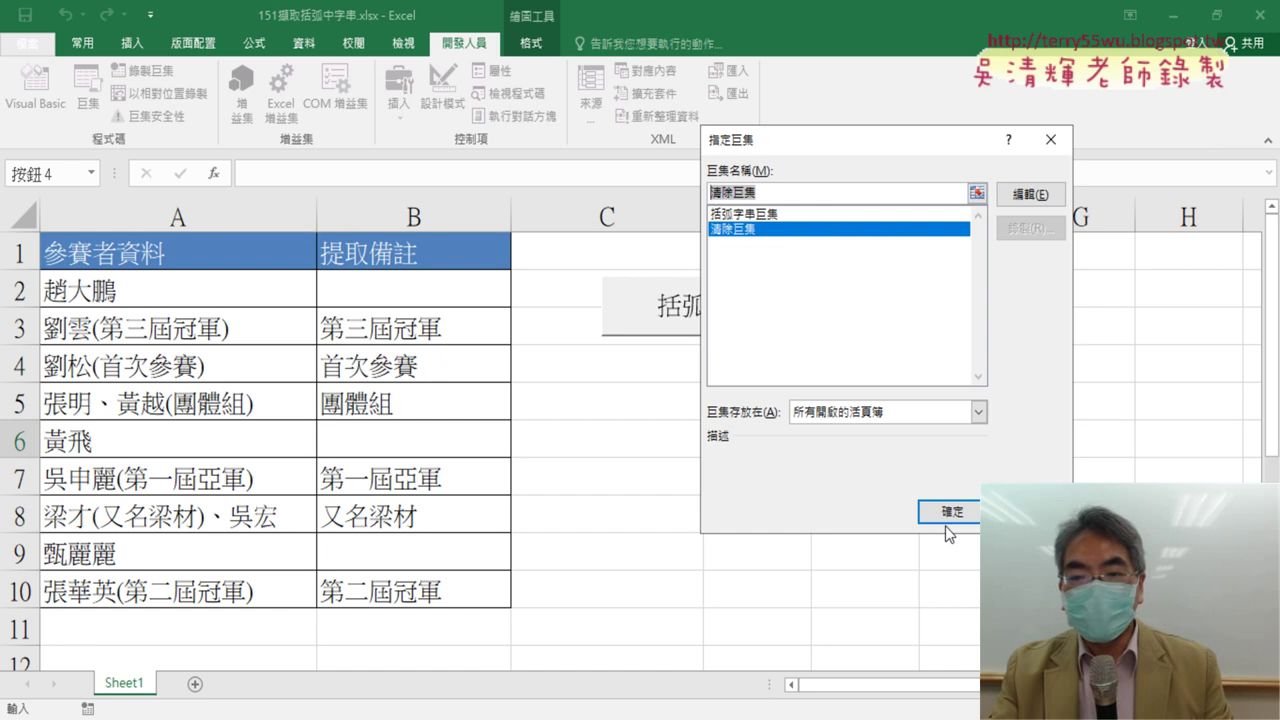
left_click(950, 511)
Replace the second button's default caption with 清除巨集
left_click(700, 380)
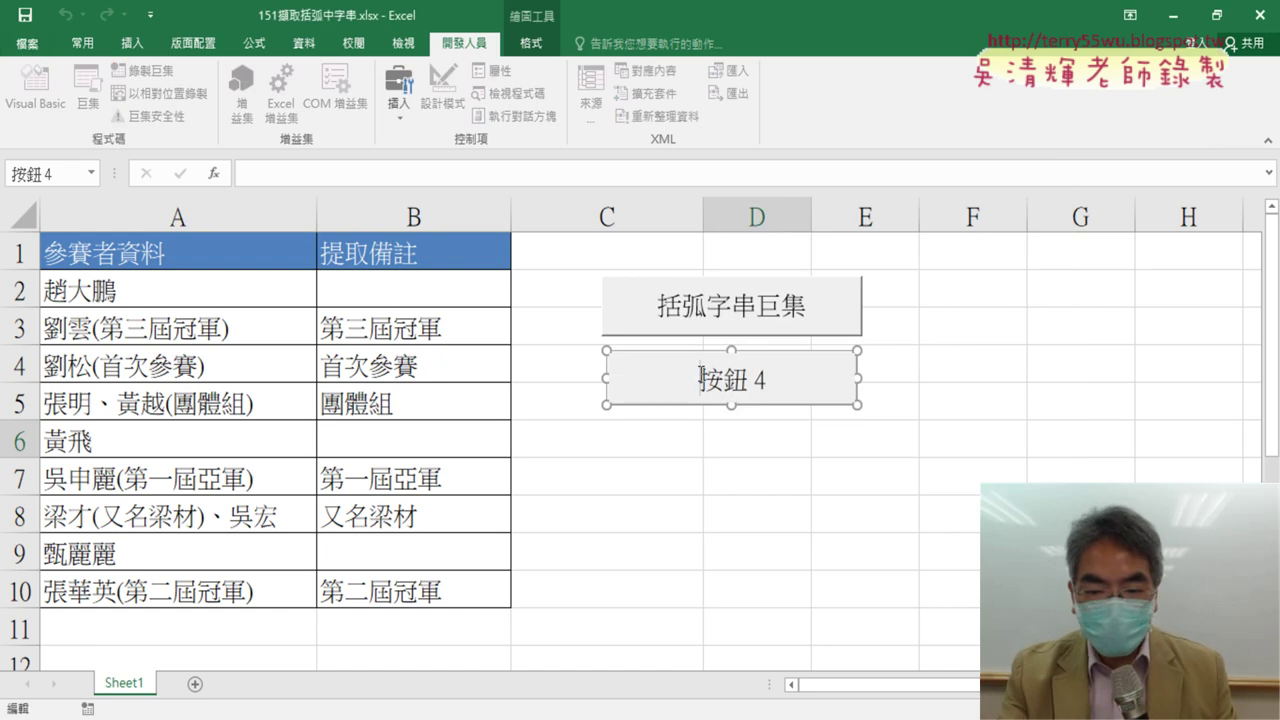
key("Delete")
key("Delete")
key("Delete")
type("清除巨集")
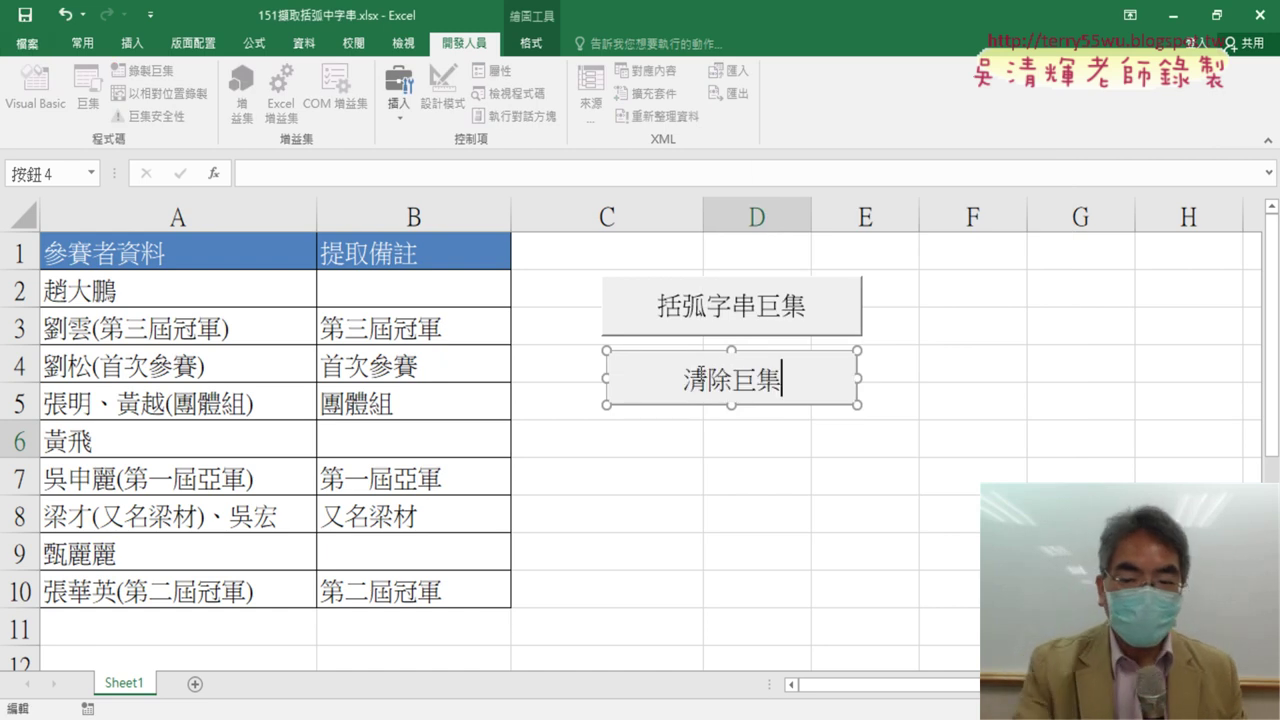
left_click(971, 477)
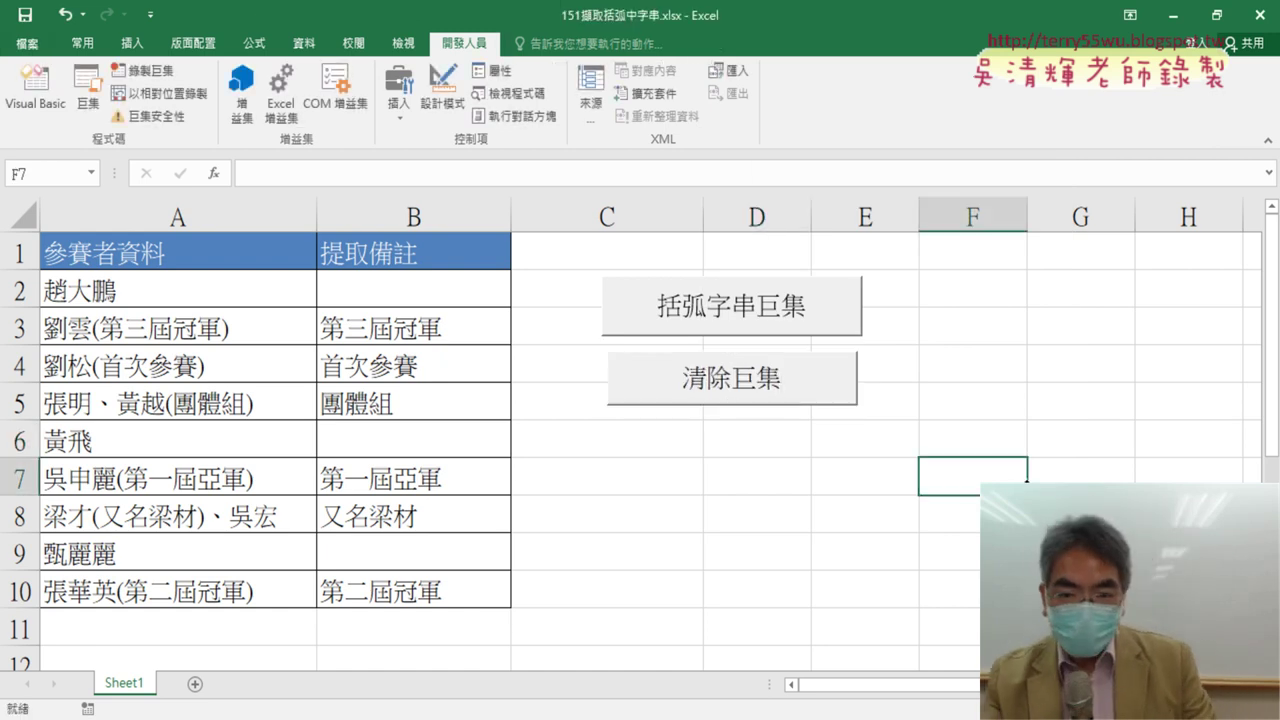
Test the 清除巨集 and 括弧字串巨集 buttons, leave B2:B10 cleared, and select both buttons
left_click(790, 388)
left_click(791, 318)
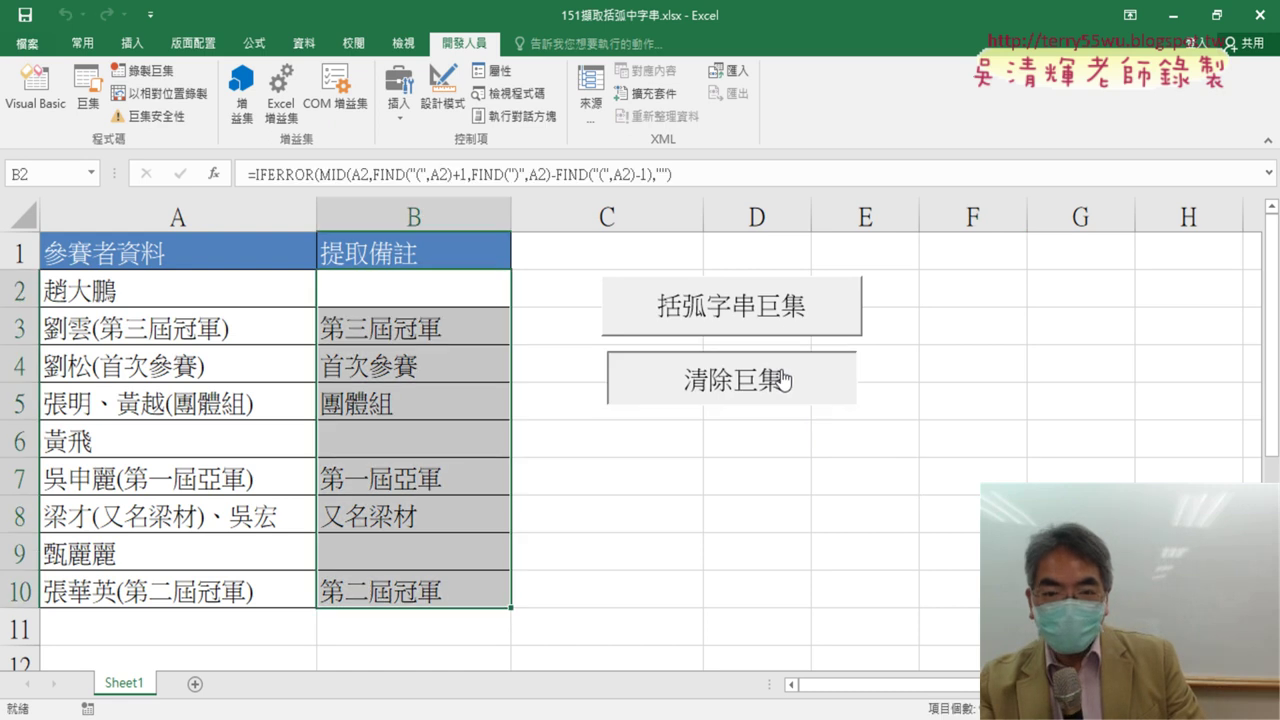
left_click(778, 382)
left_click(790, 320)
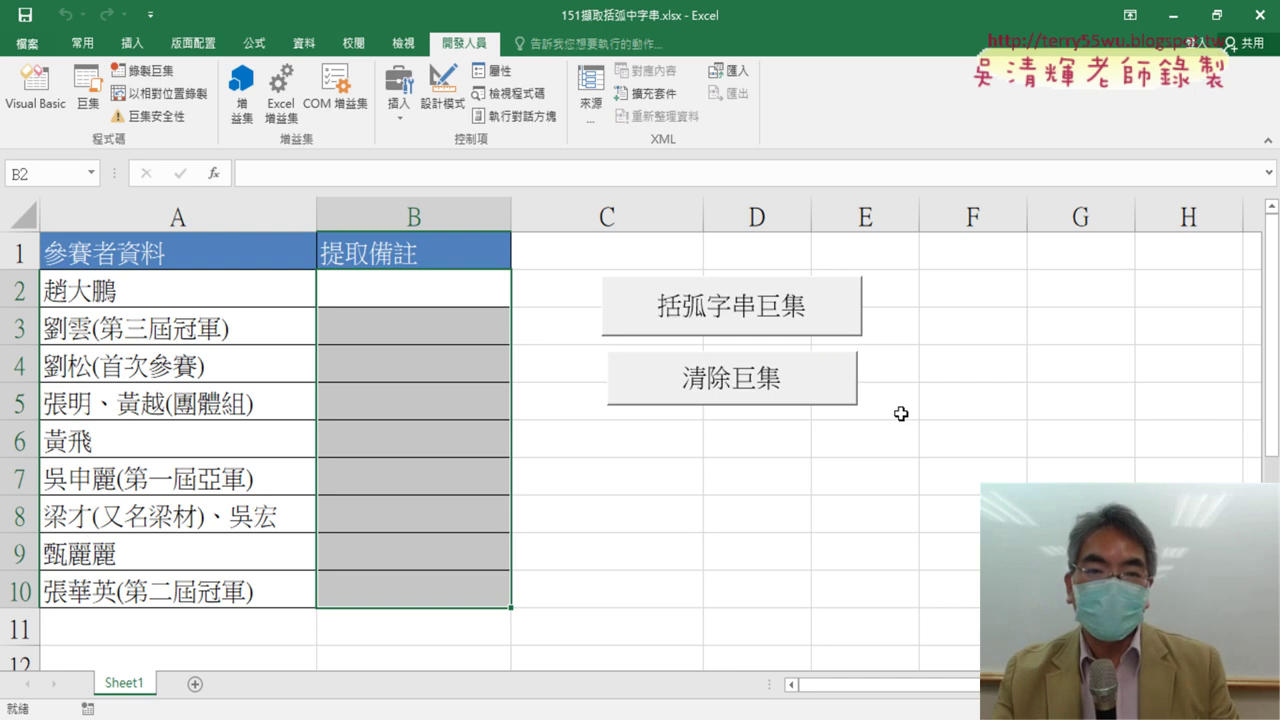
left_click(956, 444)
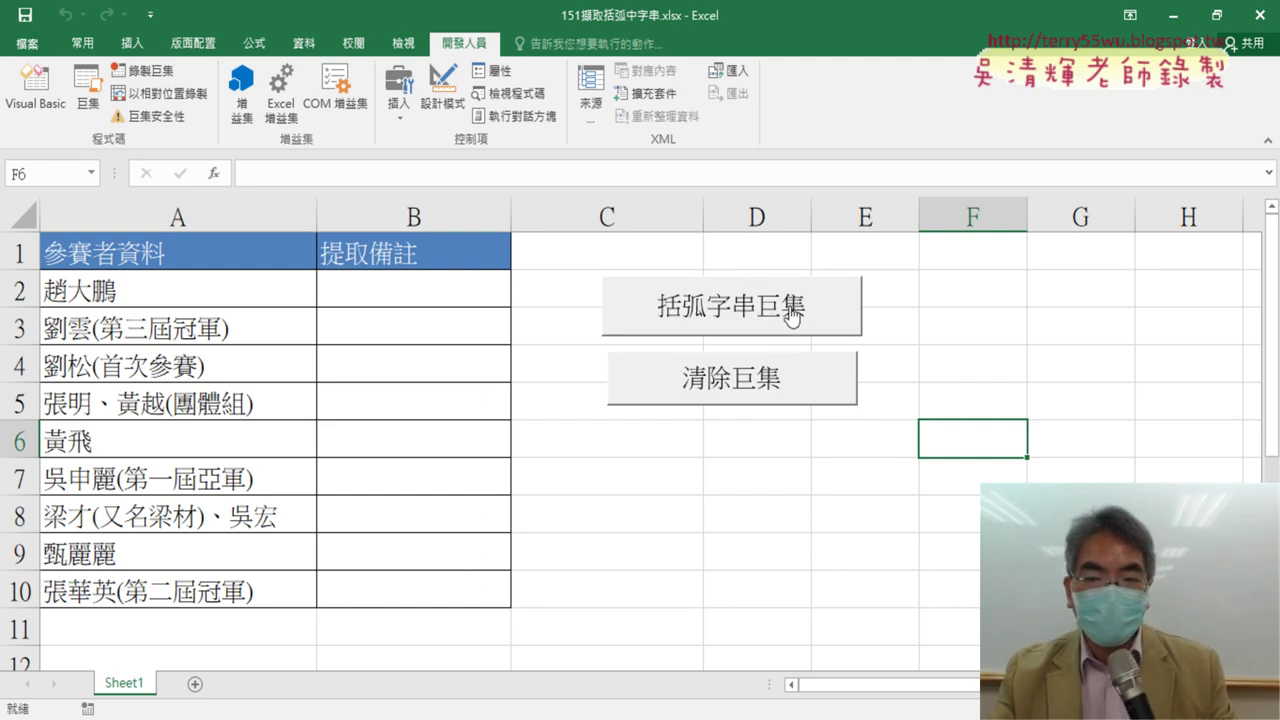
left_click(731, 316, "ctrl")
left_click(729, 368, "ctrl")
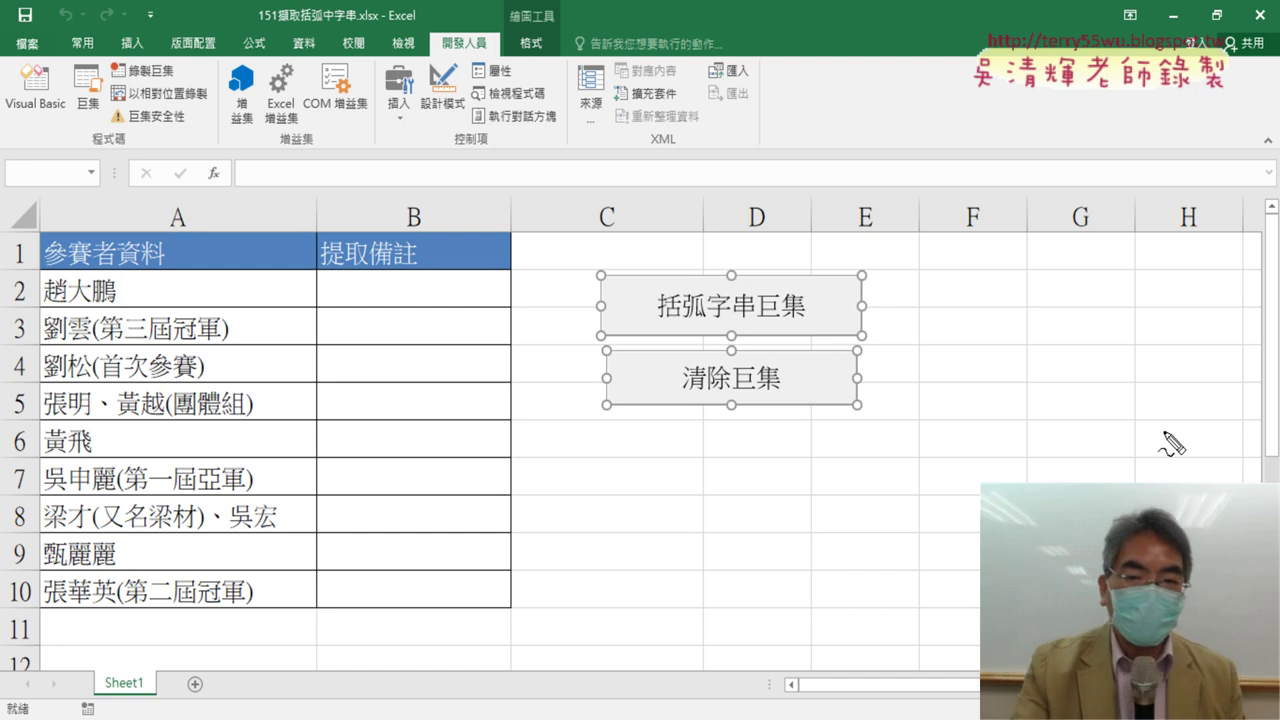
Show the Drawing Tools Format tab for the two selected macro buttons
mouse_move(930, 458)
left_mouse_down()
mouse_move(882, 437)
mouse_move(862, 460)
left_mouse_up()
mouse_move(542, 64)
left_mouse_down()
mouse_move(512, 52)
mouse_move(625, 235)
left_mouse_up()
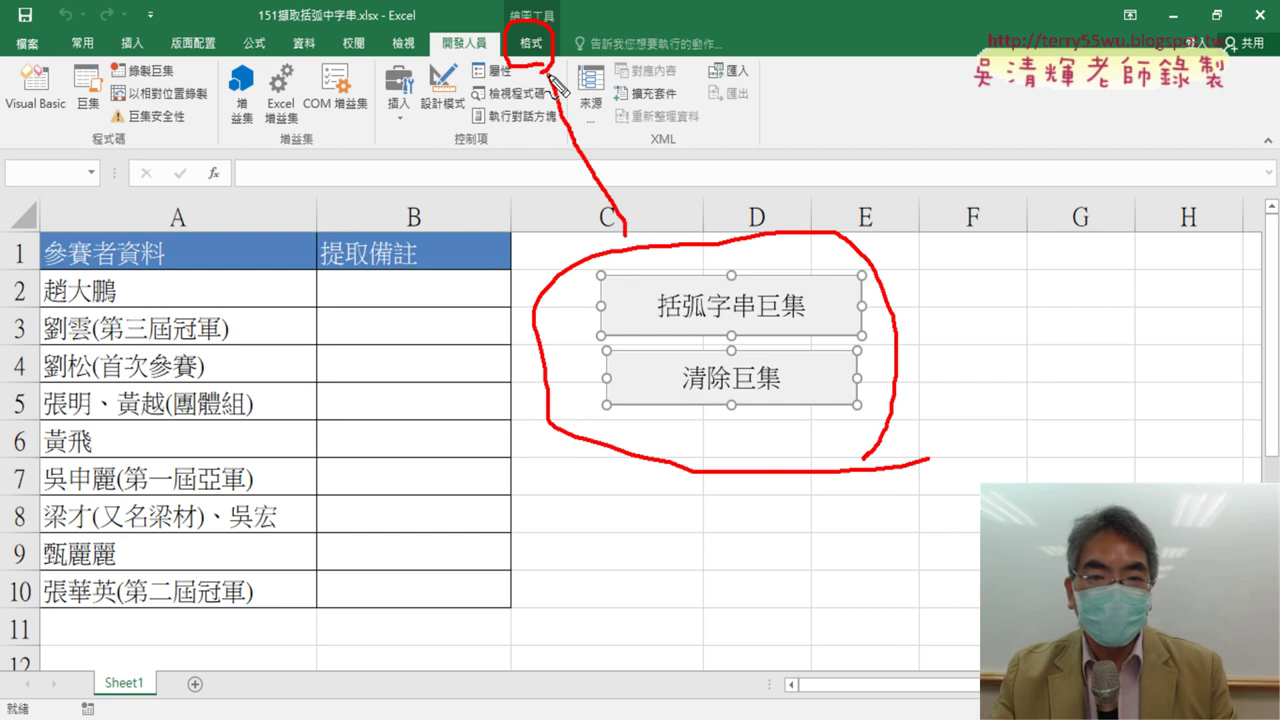
left_click_drag(548, 78, 590, 96)
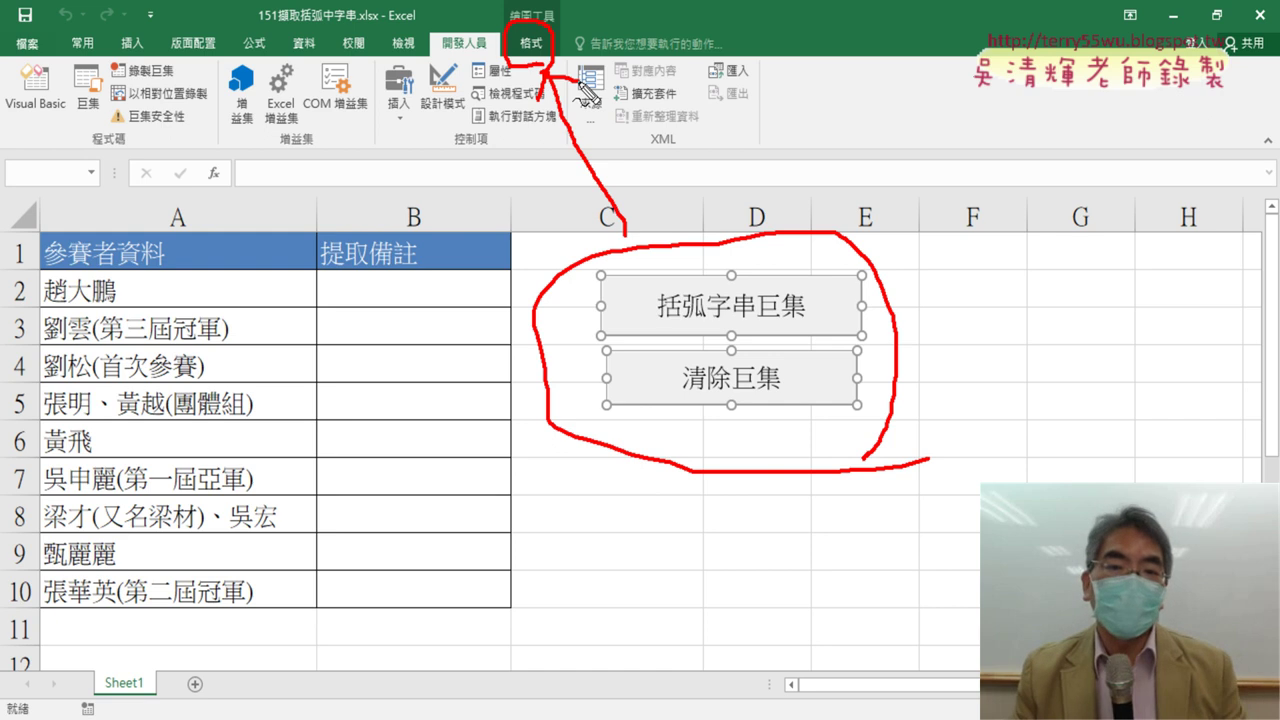
key("Escape")
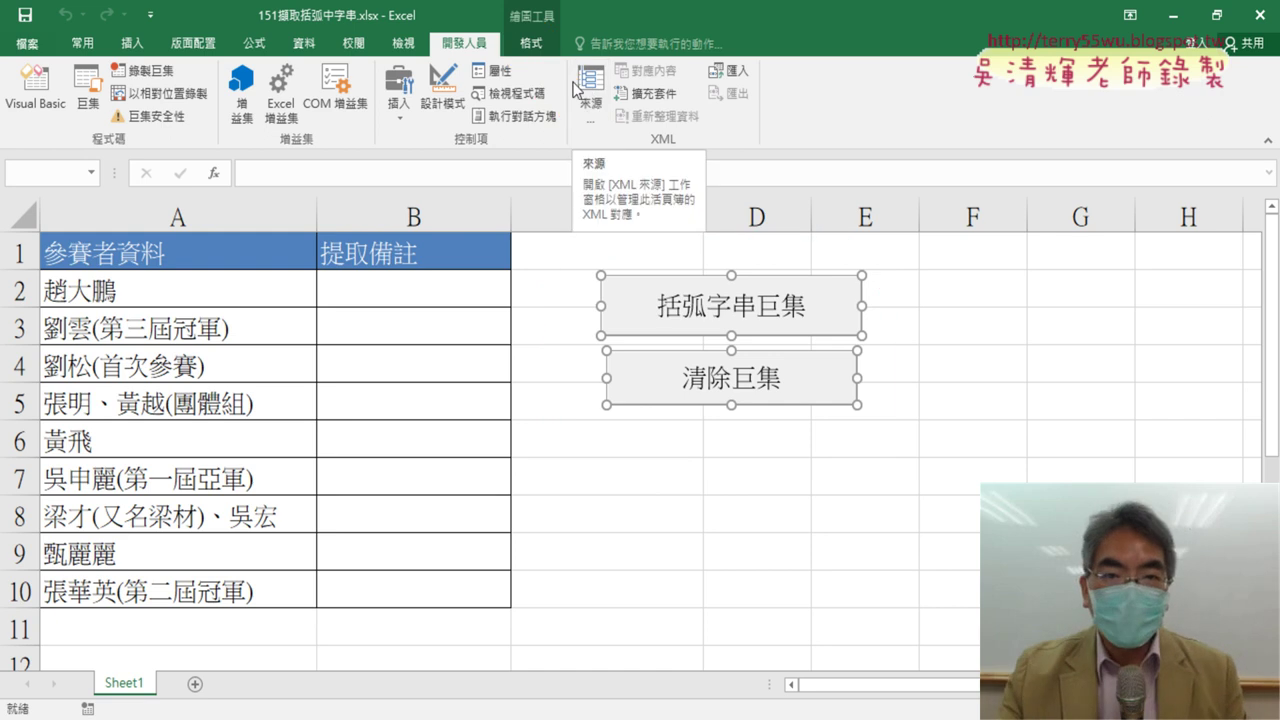
left_click(537, 43)
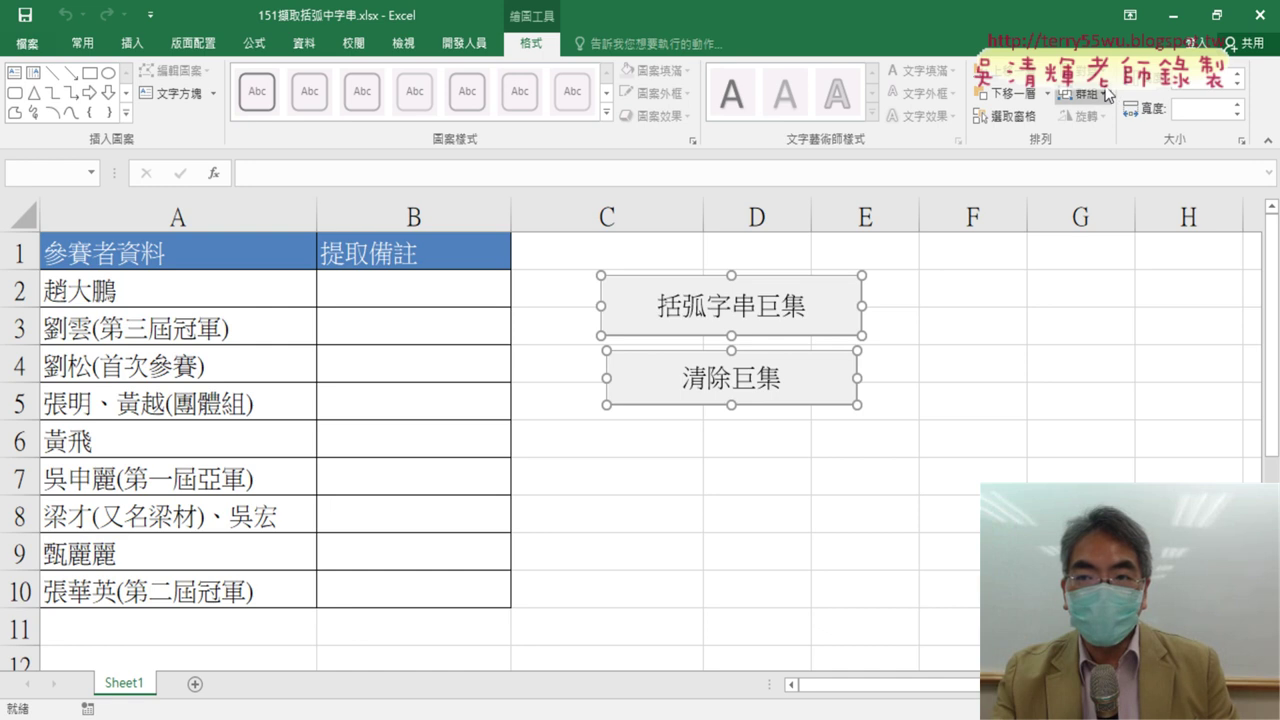
Align the two buttons' left edges and make them slightly narrower
left_click(1080, 70)
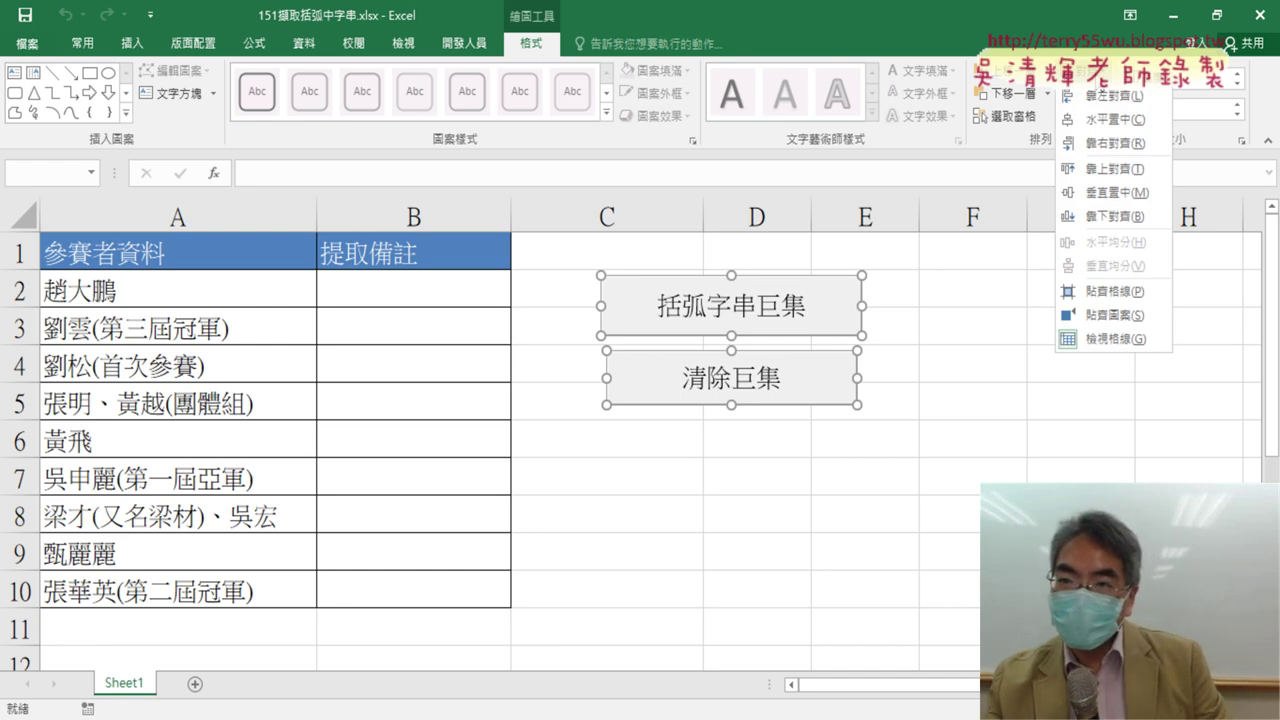
left_click(1096, 97)
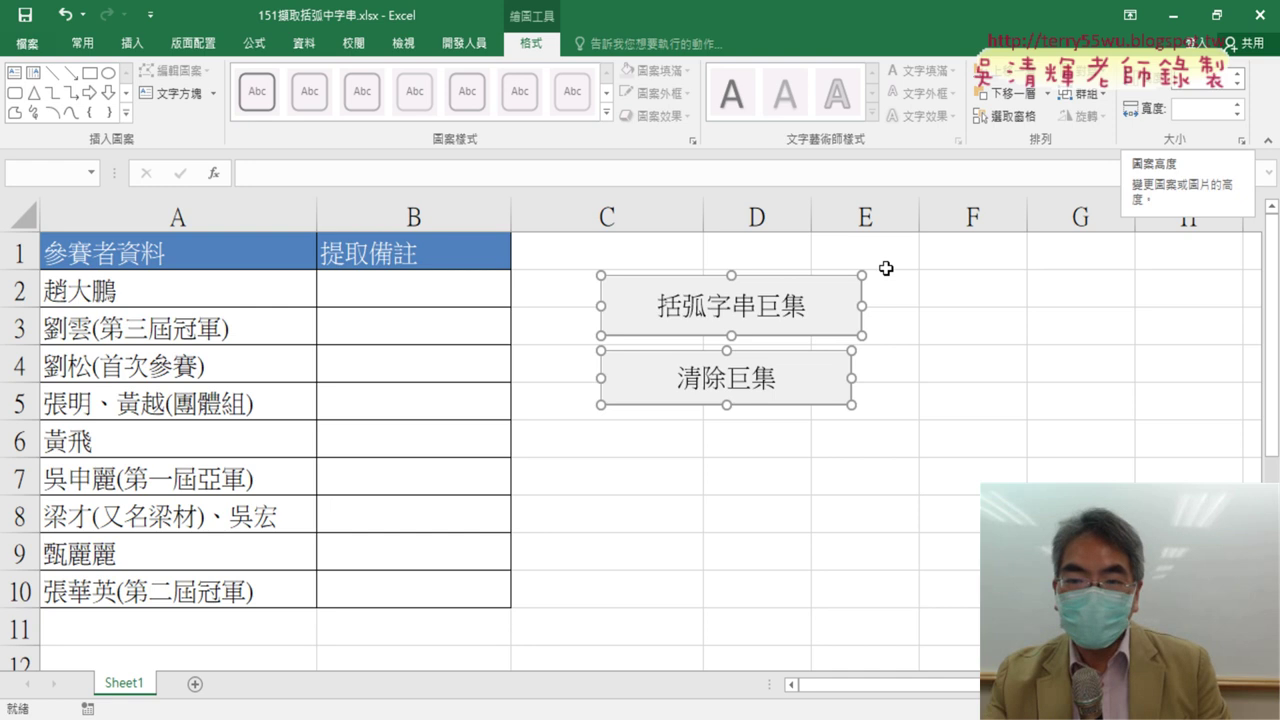
left_click_drag(861, 306, 842, 312)
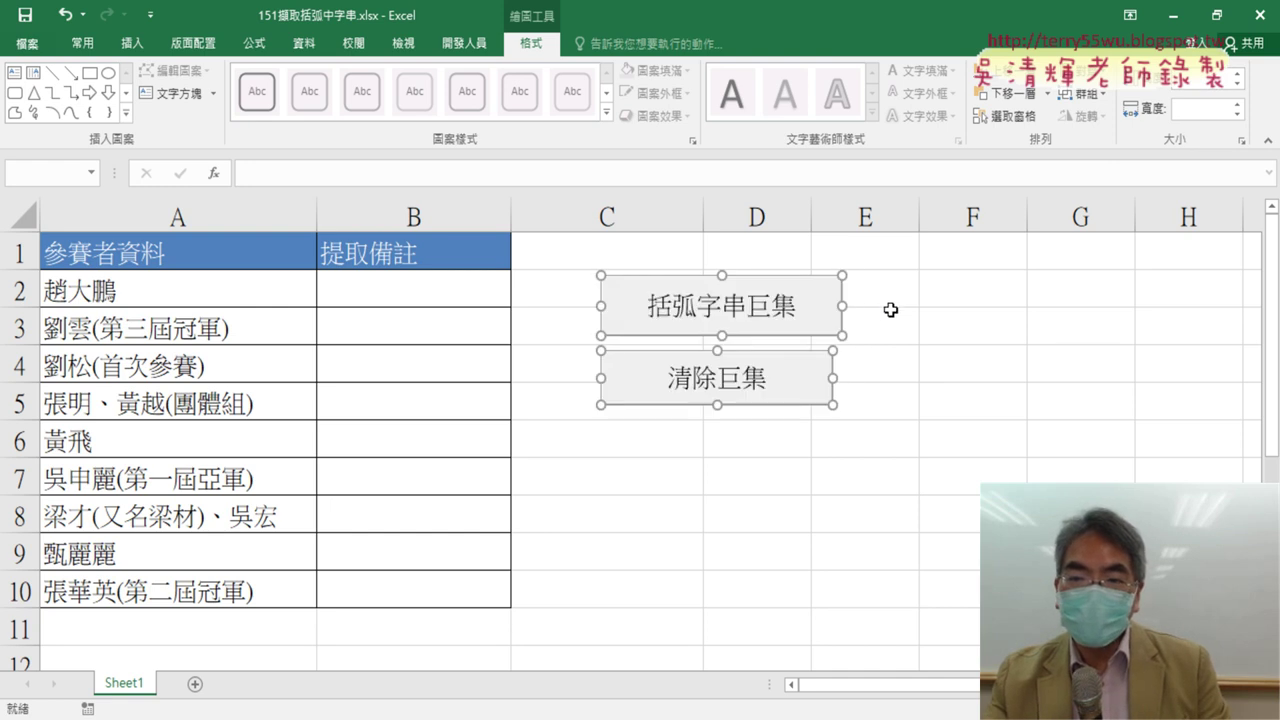
left_click(890, 310)
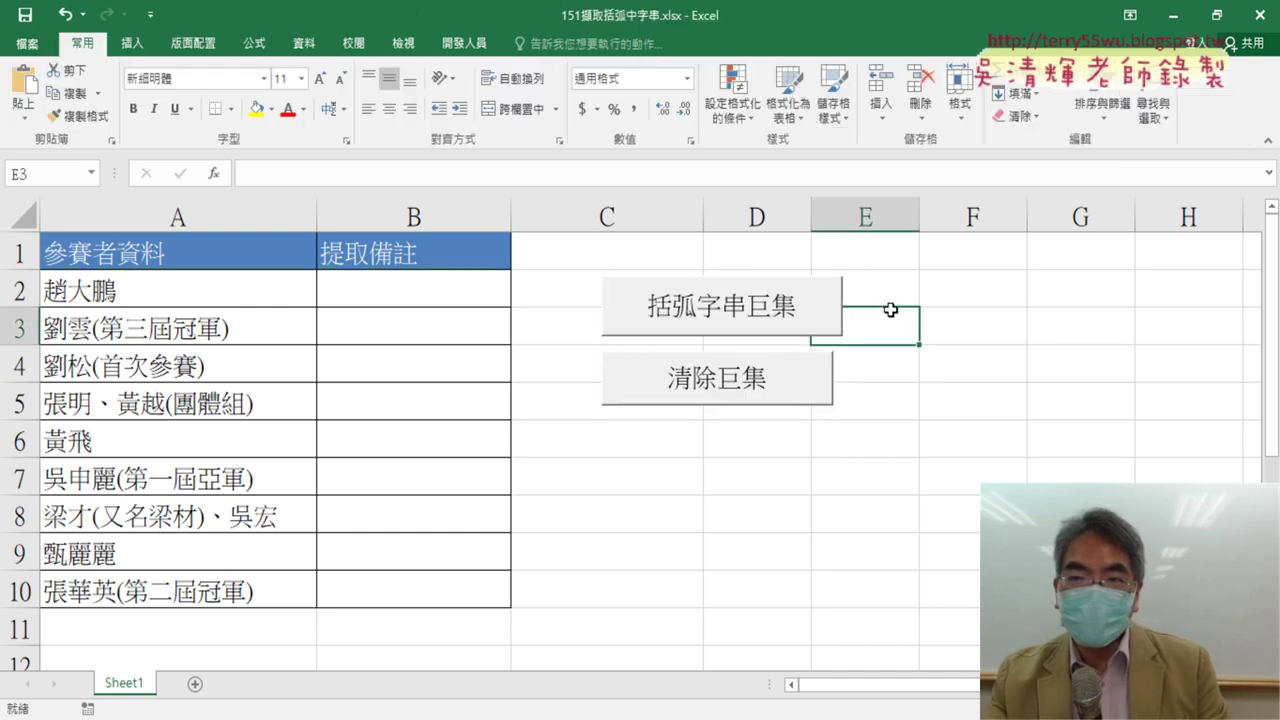
Check the 括弧字串巨集 button's size and set the 清除巨集 button width to 3.76 cm
left_click(755, 295, "ctrl")
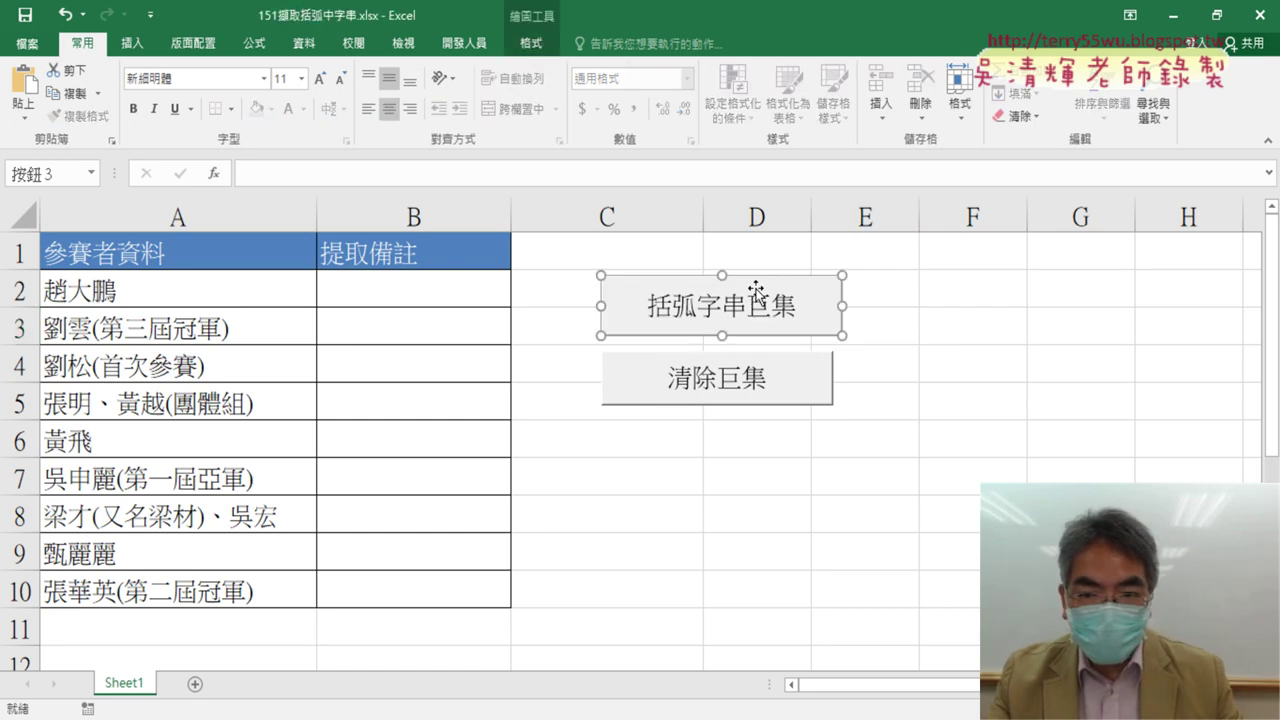
left_click(531, 43)
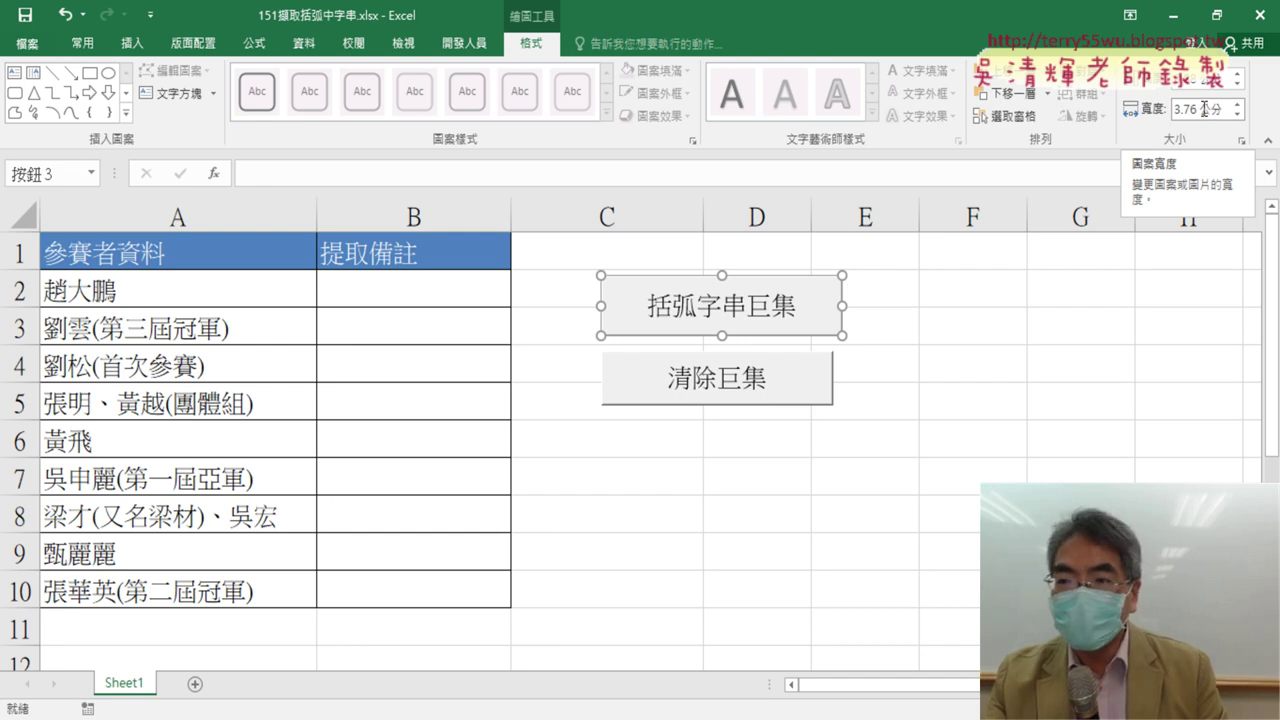
left_click(884, 396)
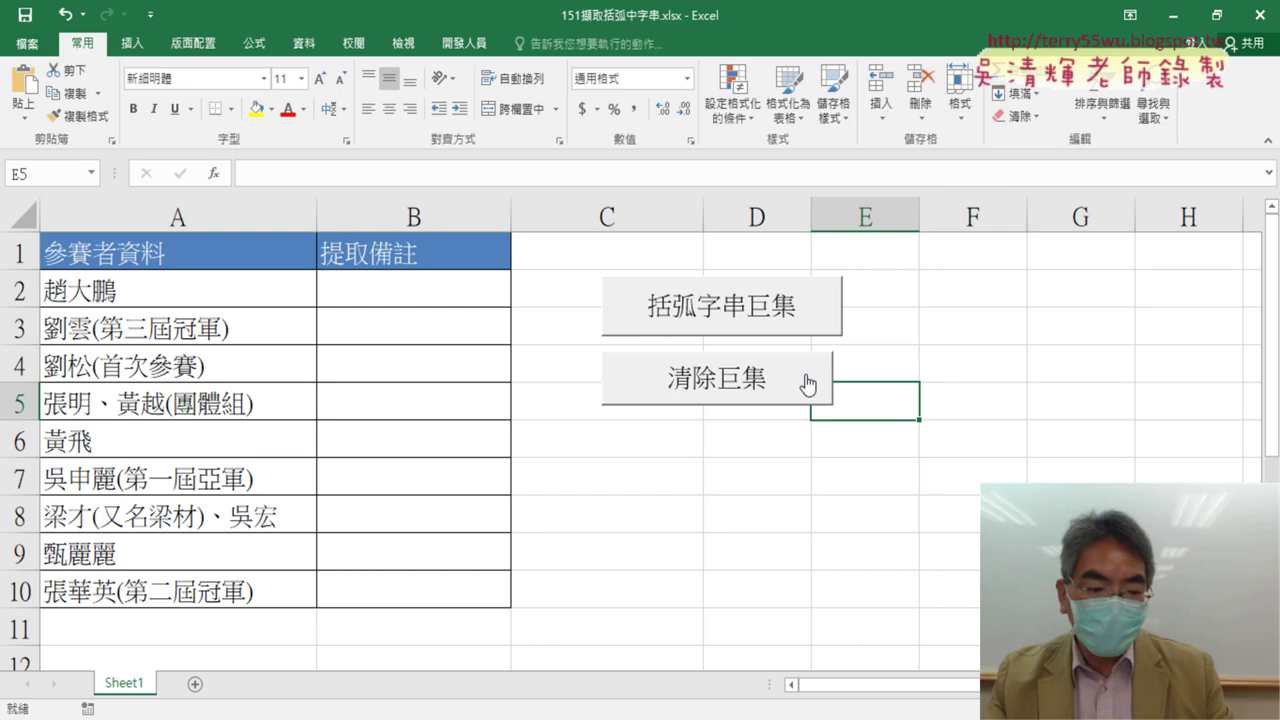
left_click(807, 382, "ctrl")
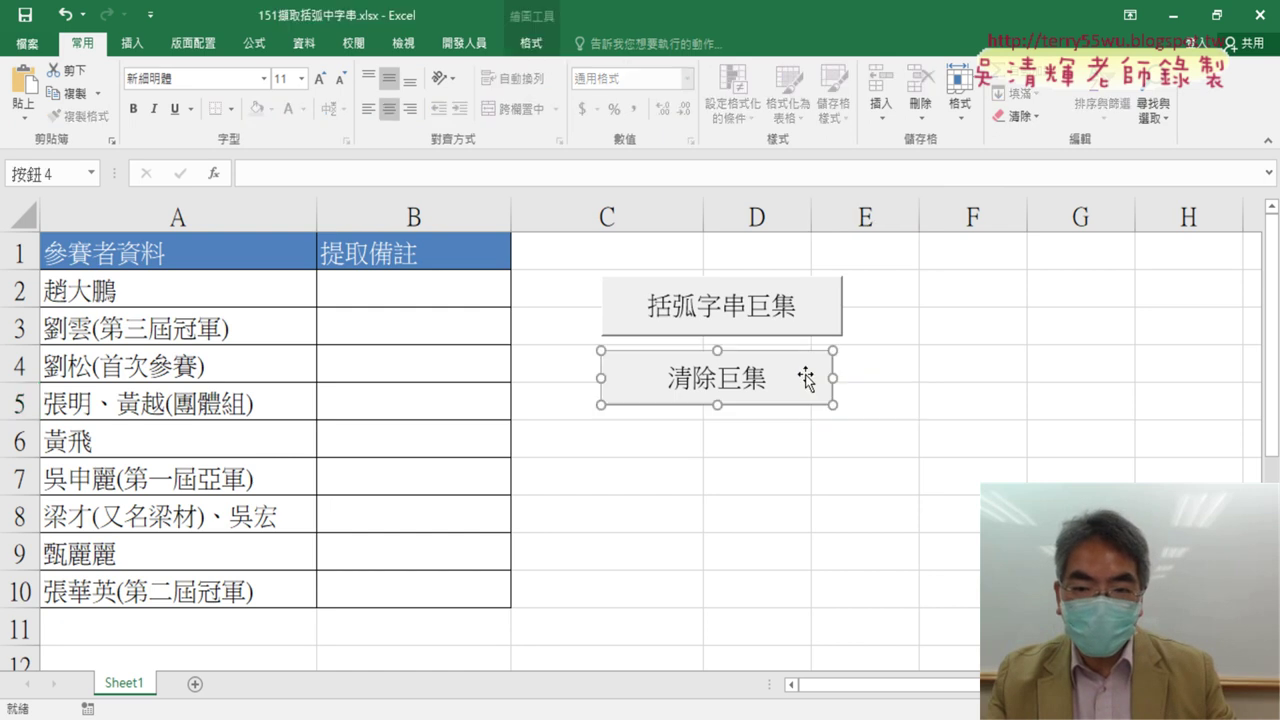
left_click(530, 43)
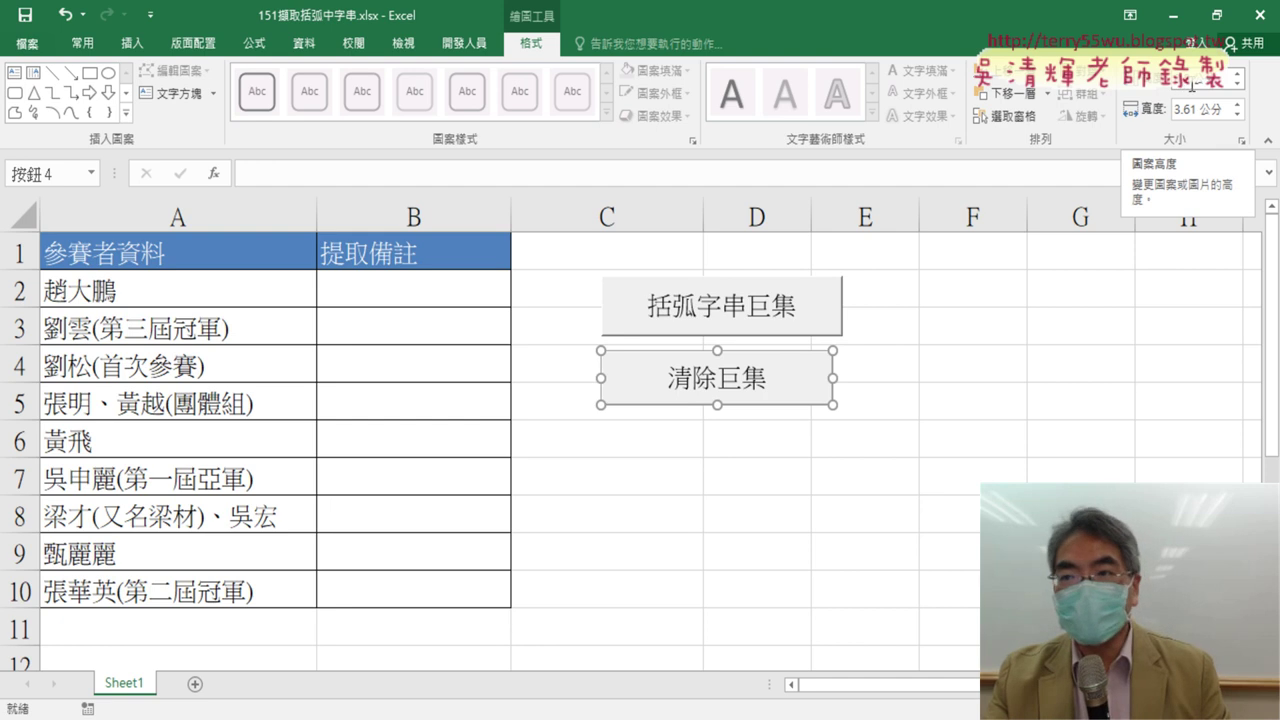
left_click(1239, 84)
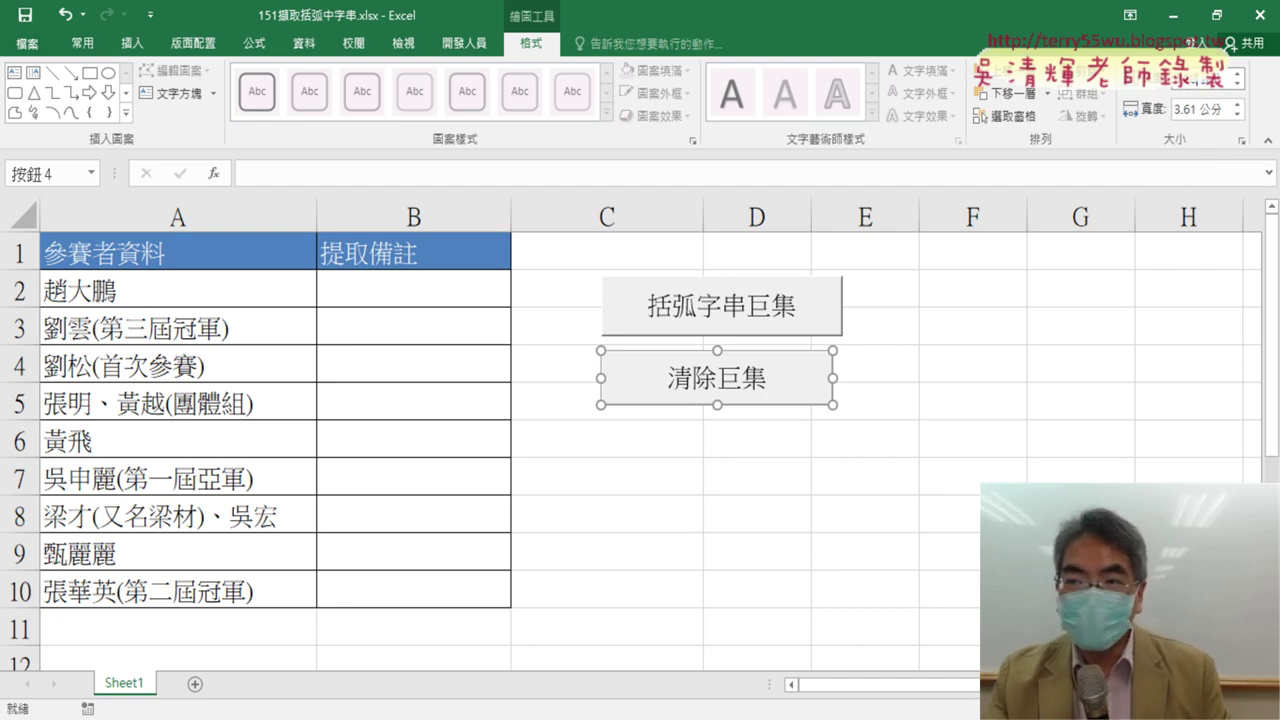
left_click(1192, 110)
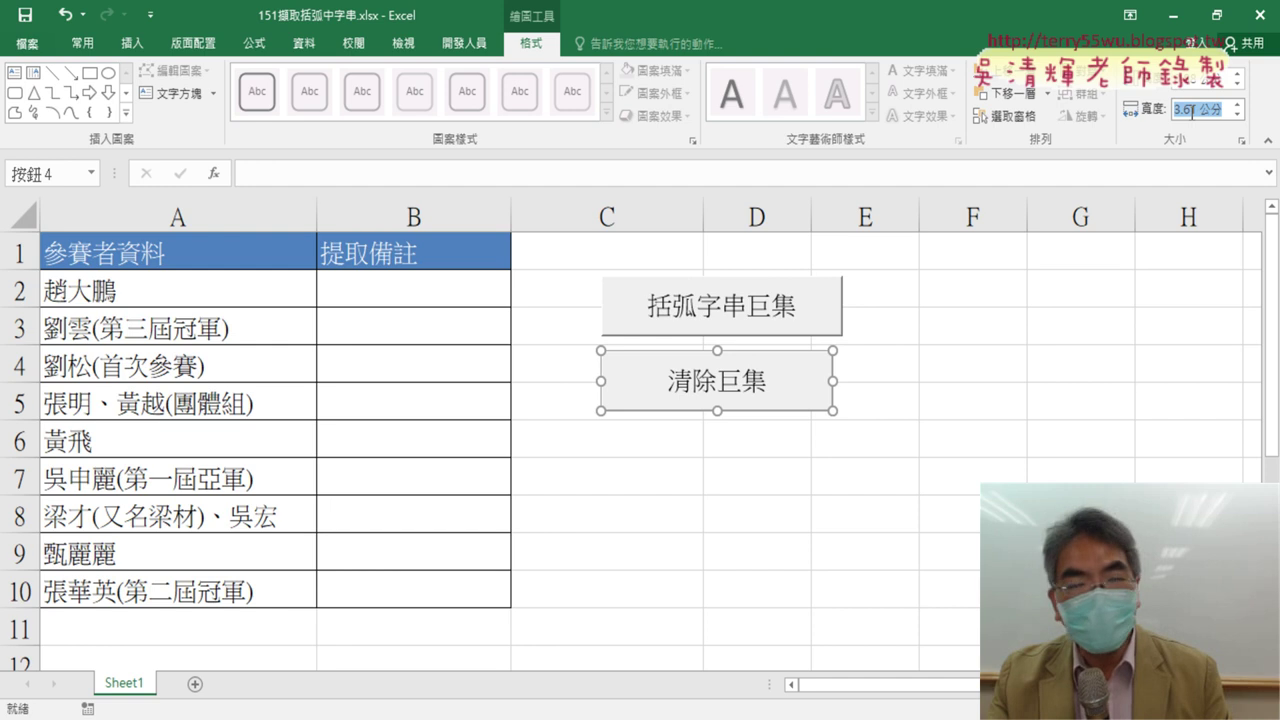
left_click(1186, 111)
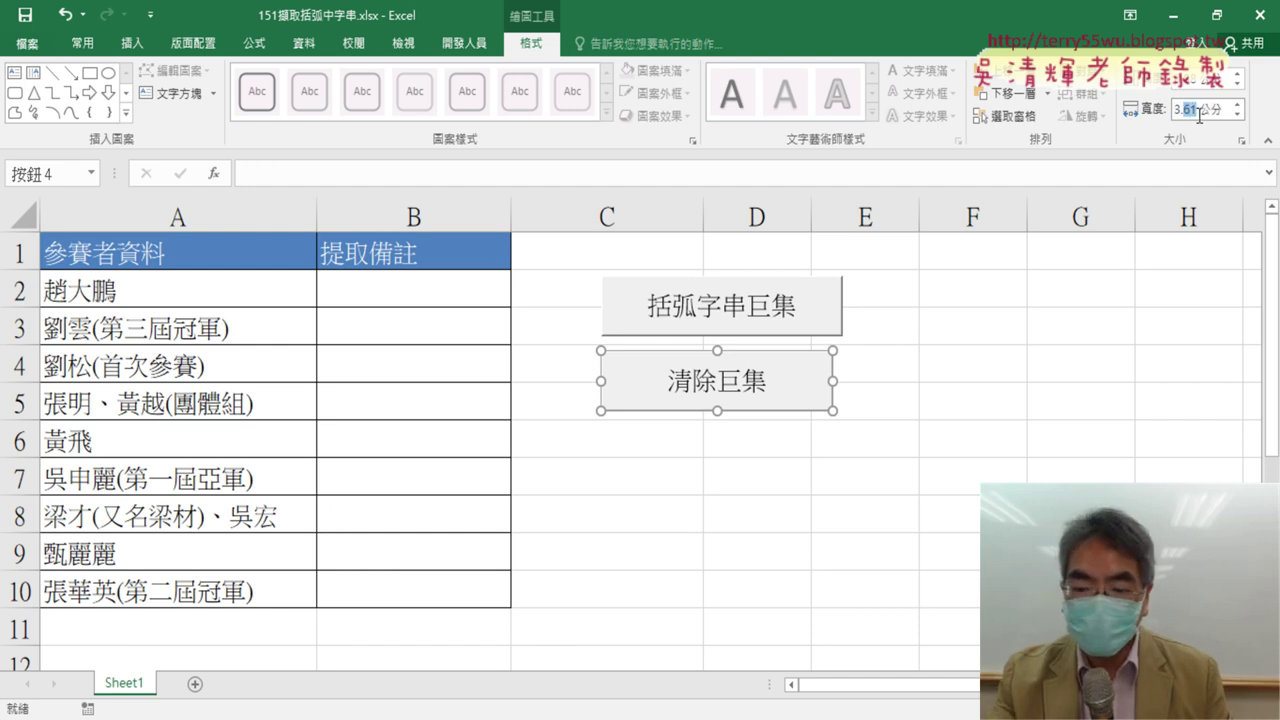
type("3.76")
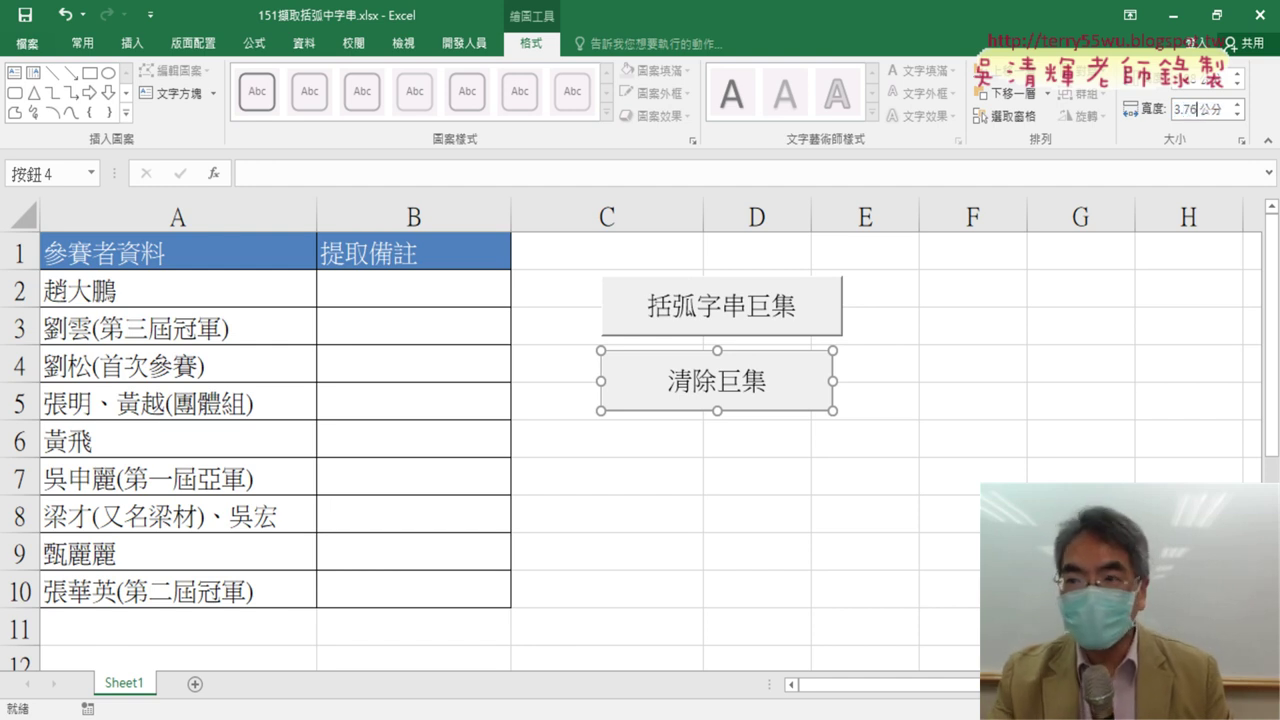
key("Return")
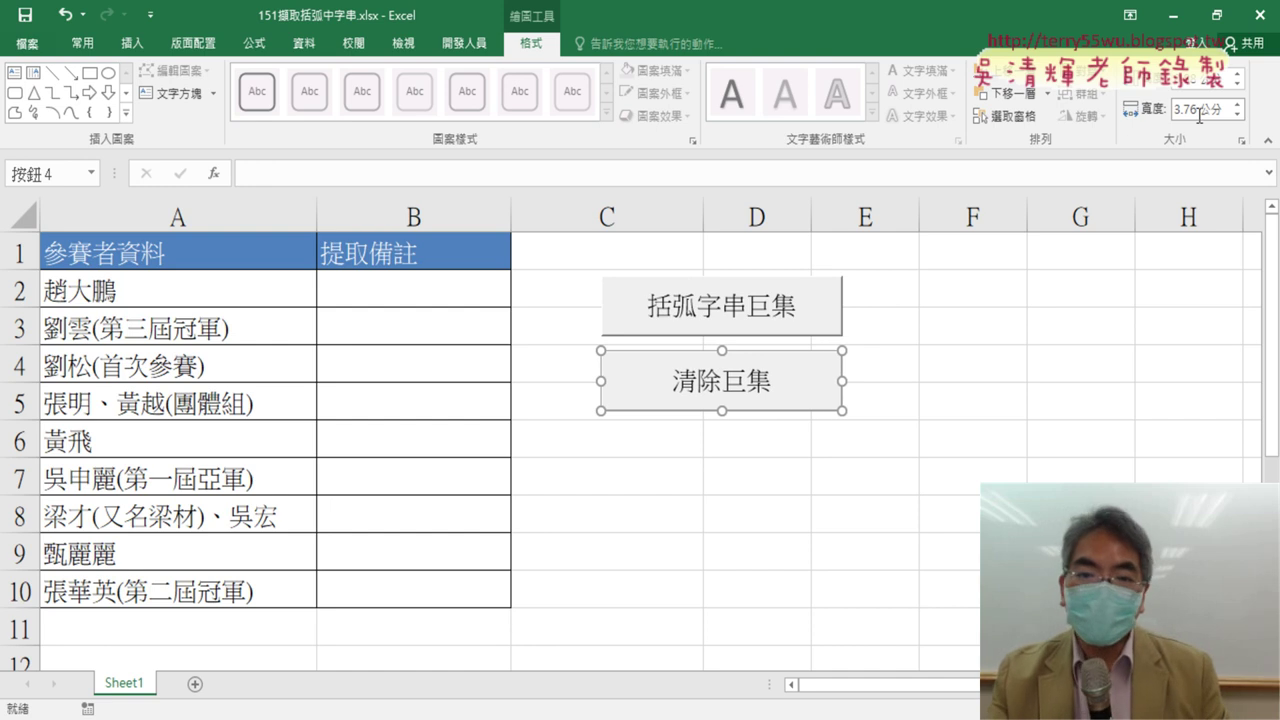
left_click(953, 401)
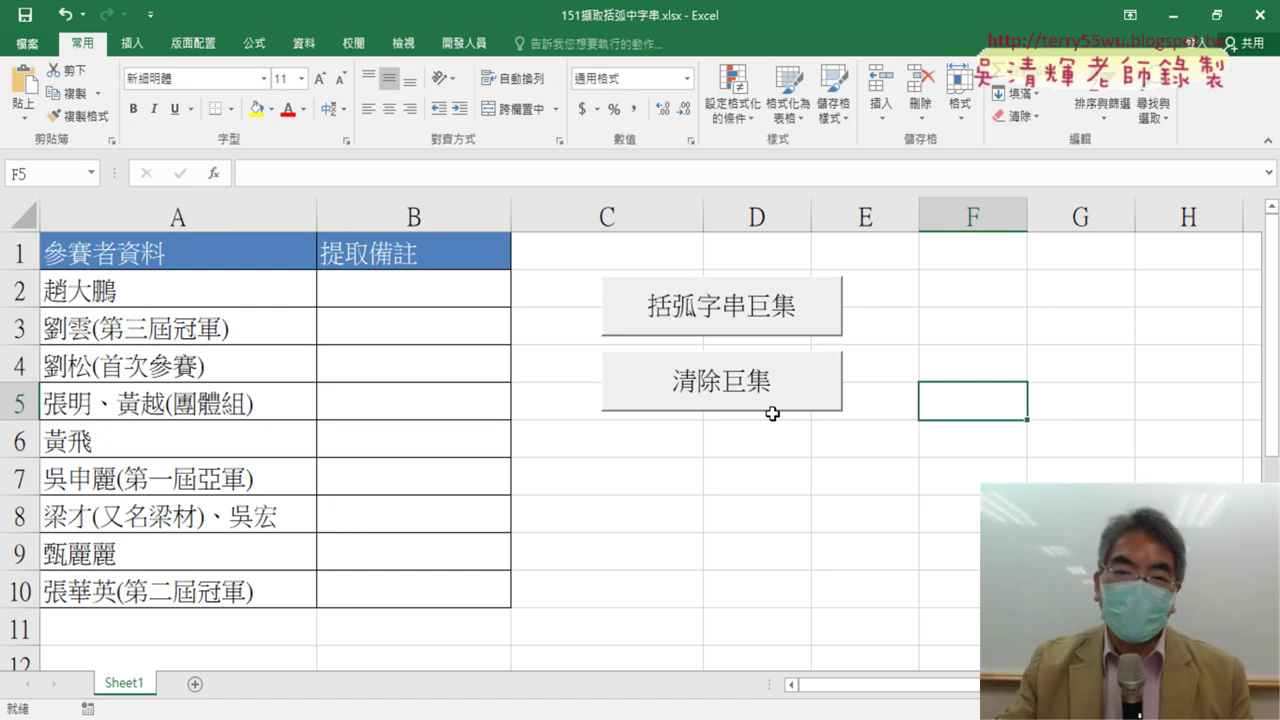
Delete the 清除巨集 button and paste a copy of the 括弧字串巨集 button at C4
left_click(826, 391, "ctrl")
key("Delete")
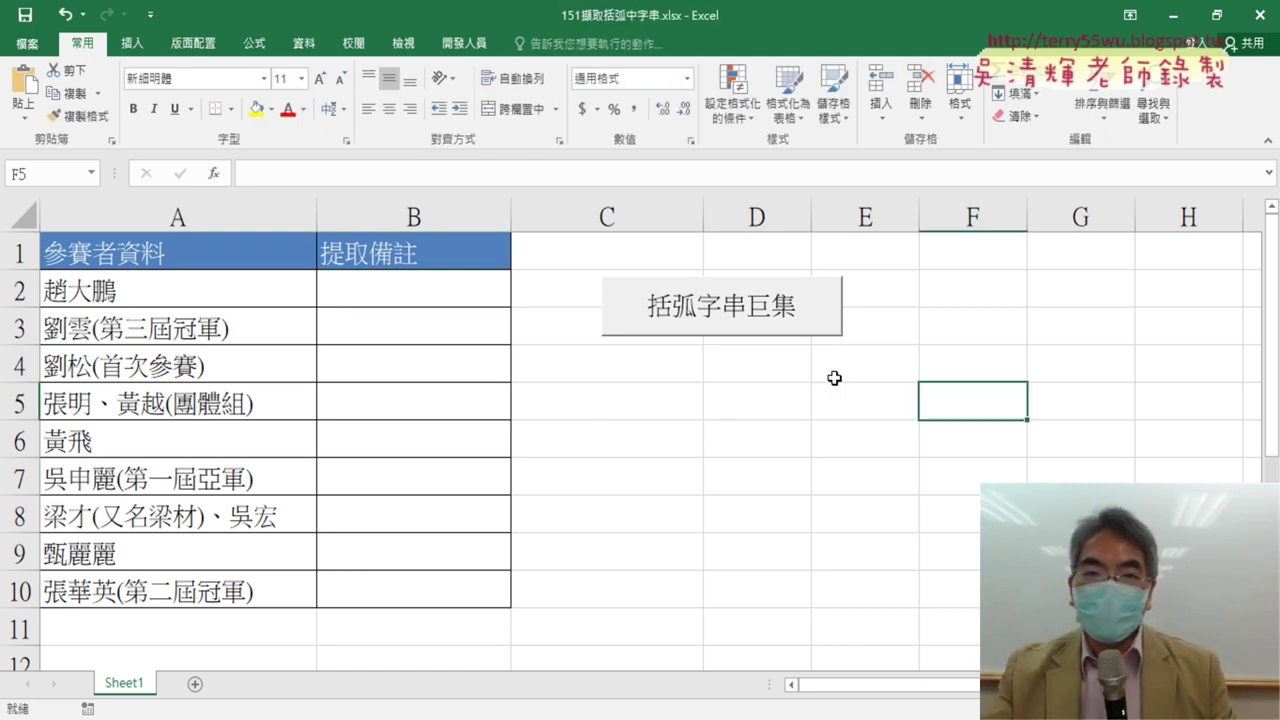
left_click(464, 43)
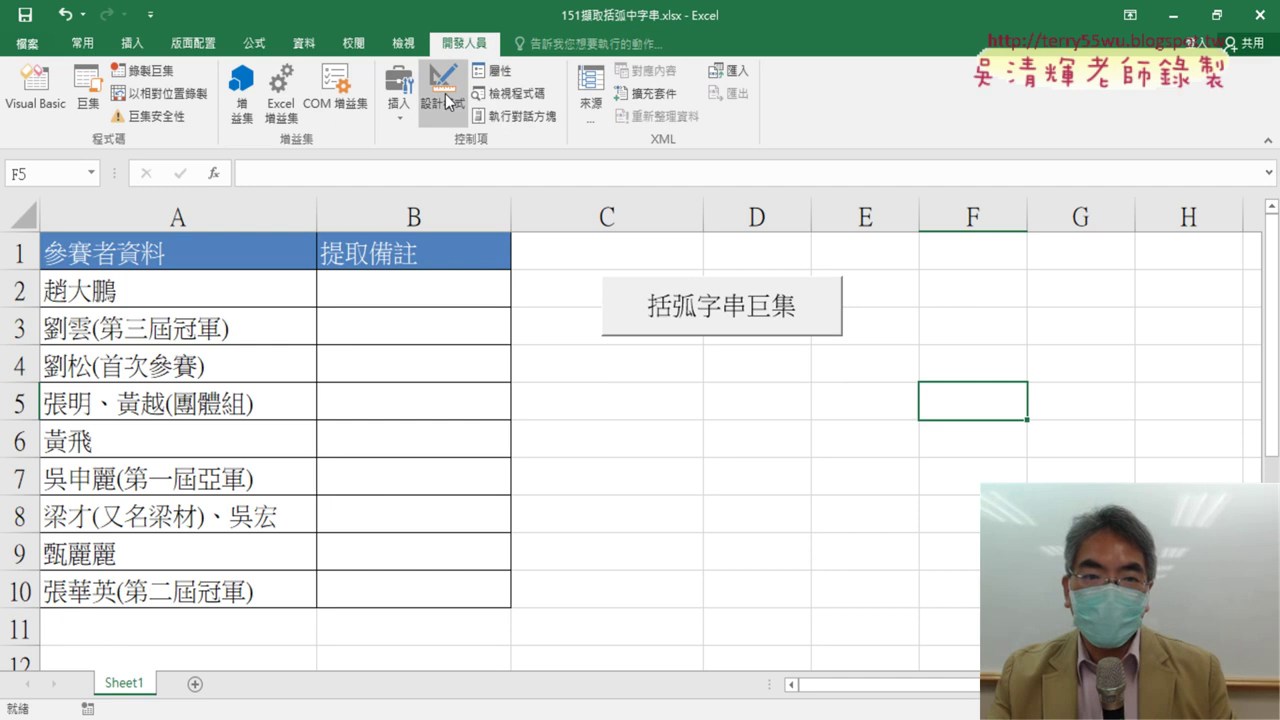
left_click(400, 100)
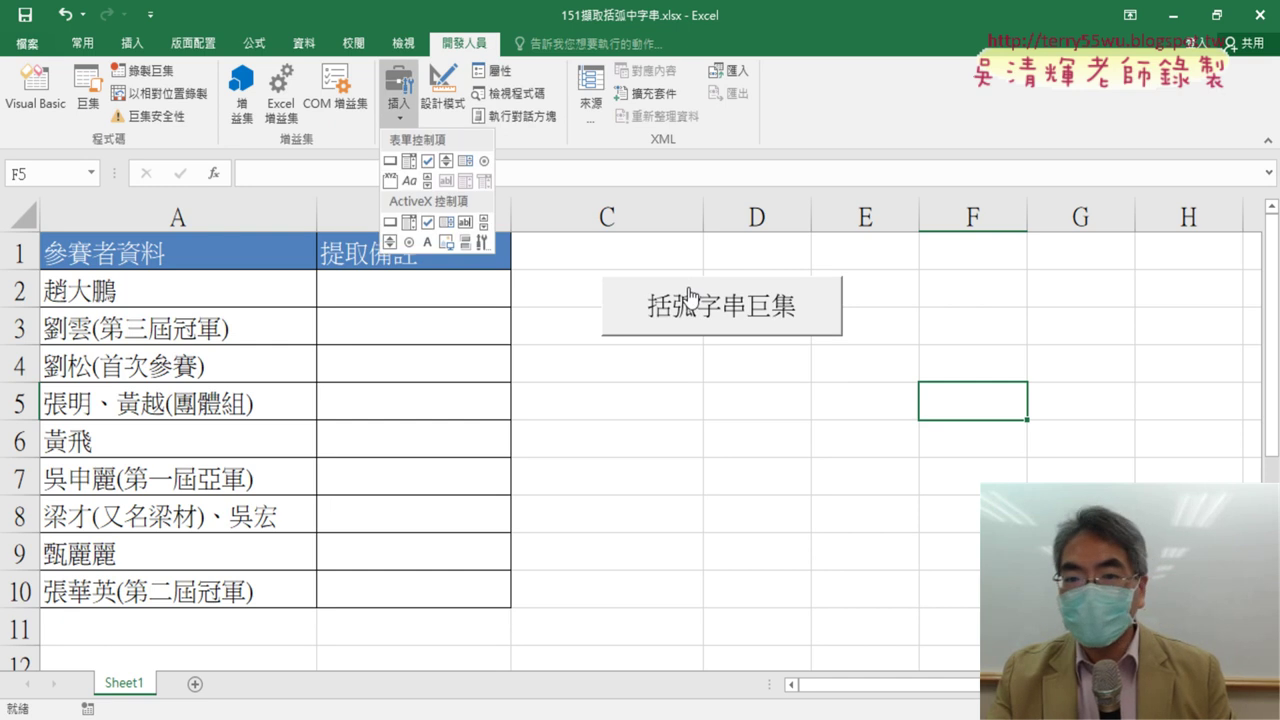
right_click(721, 305)
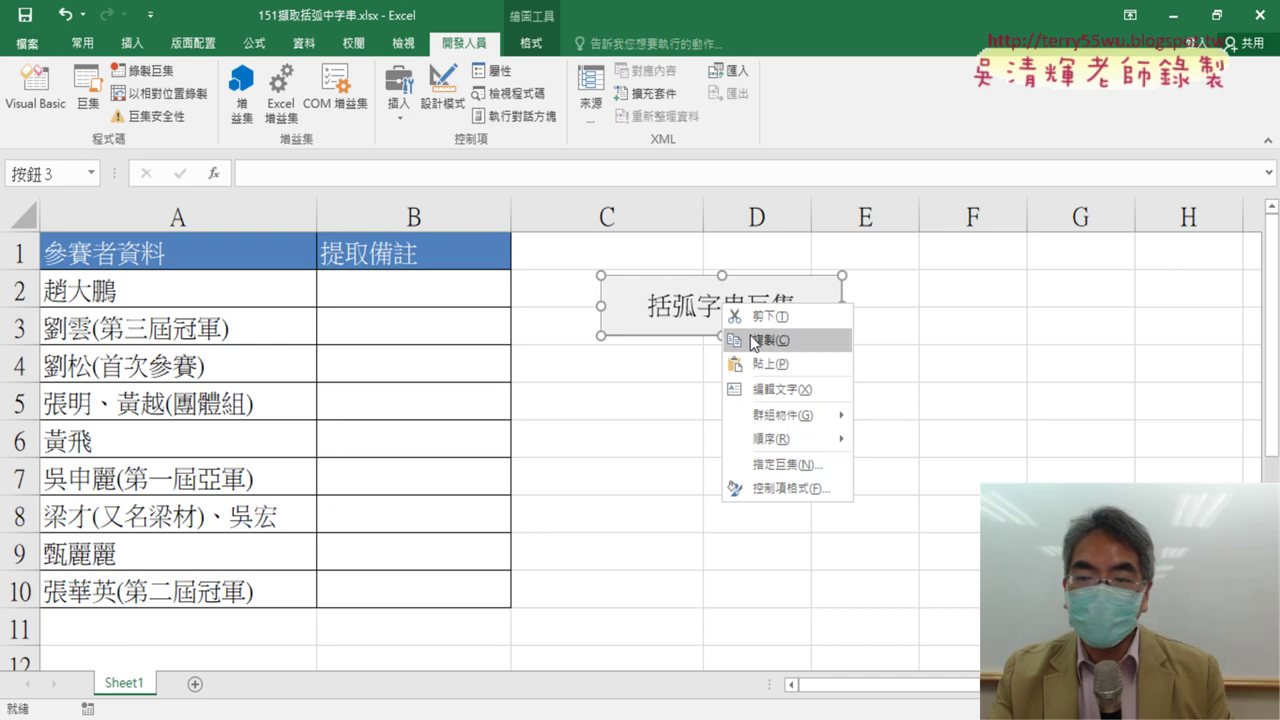
left_click(753, 341)
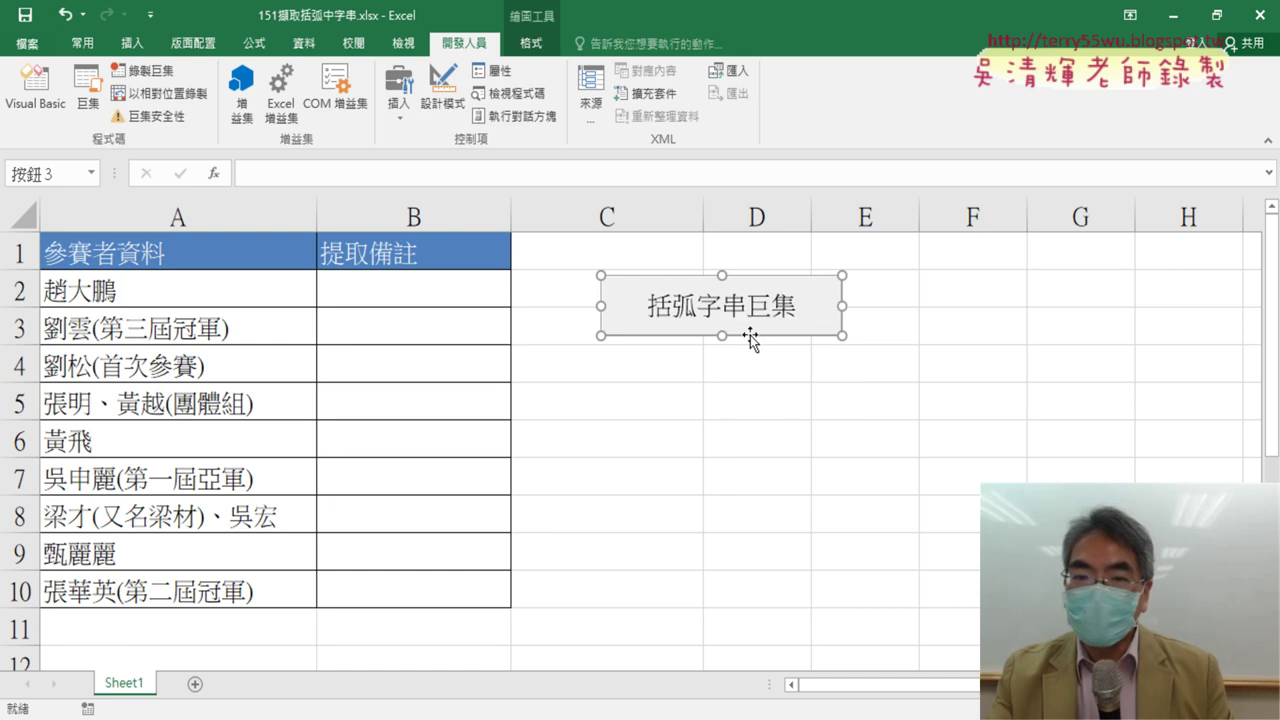
left_click(581, 359)
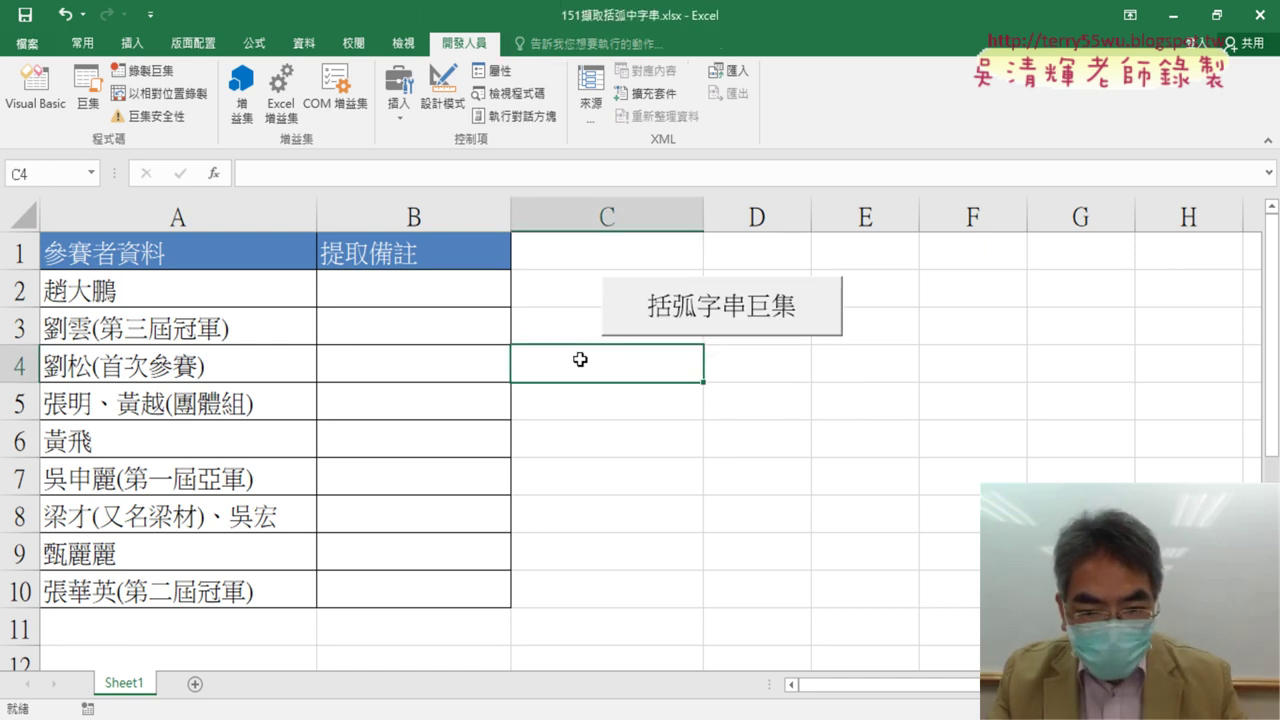
key("ctrl+v")
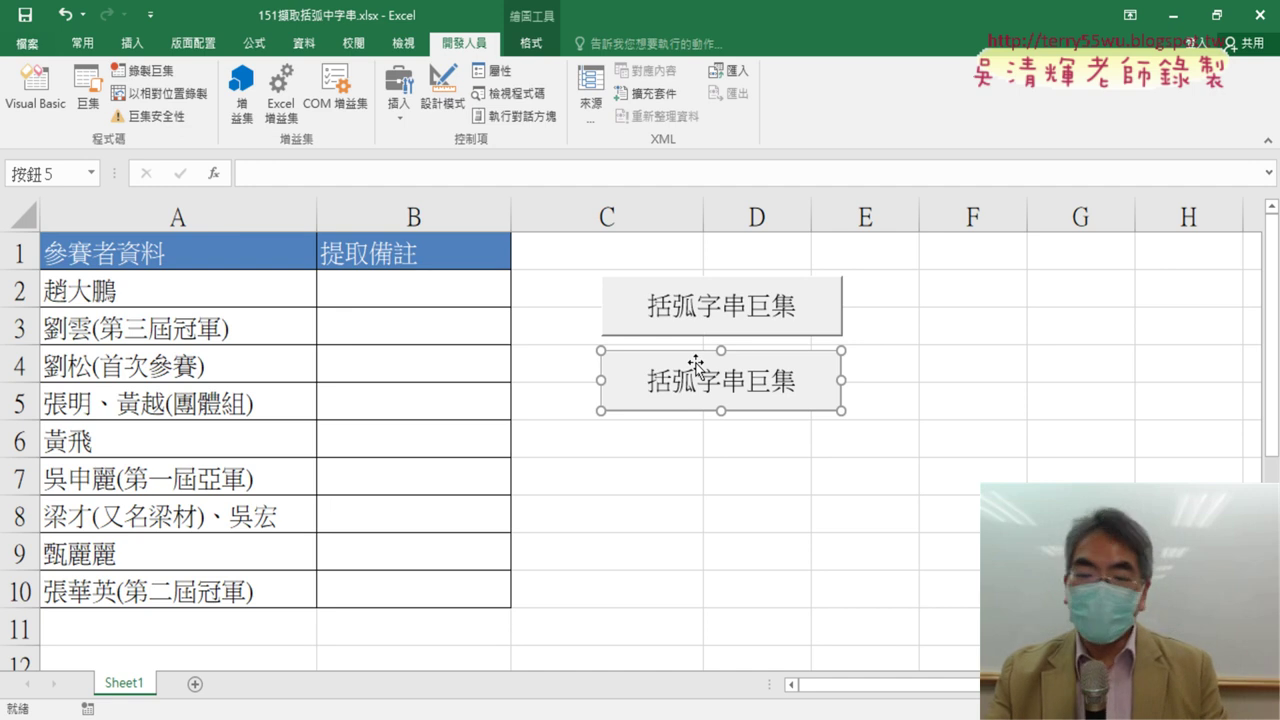
Assign the 清除巨集 macro to the copied lower button
right_click(786, 363)
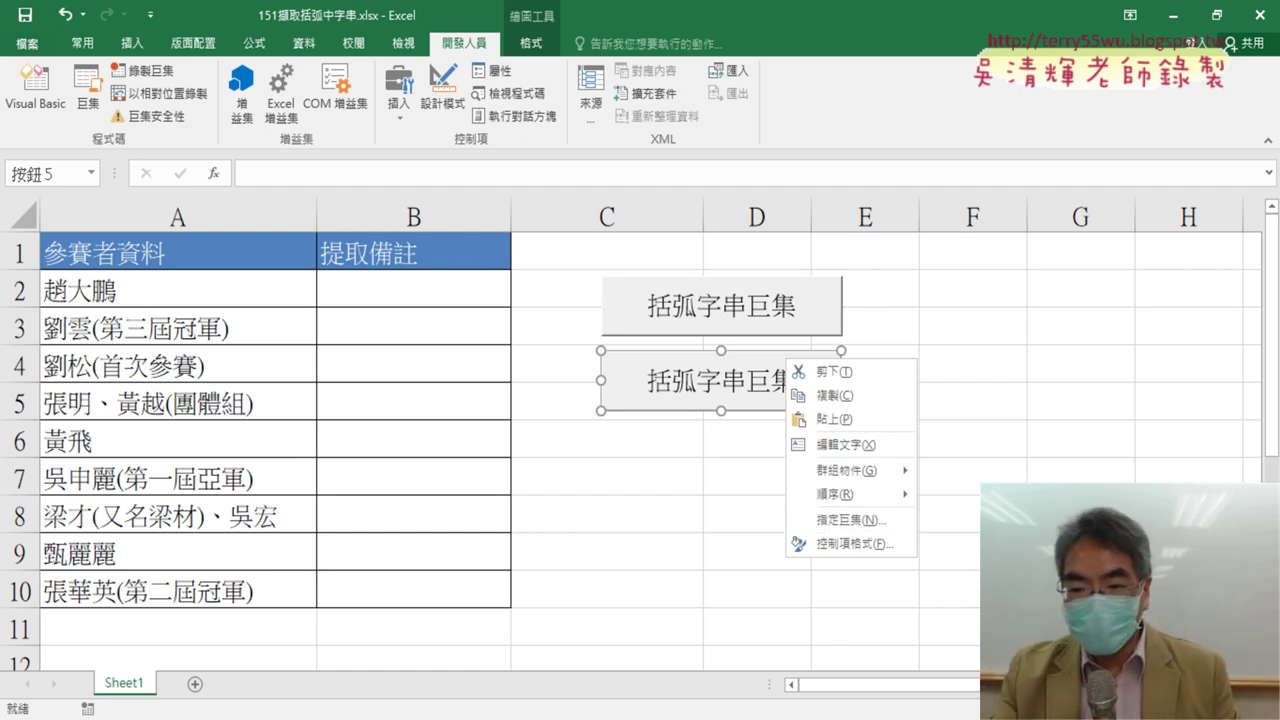
left_click(897, 520)
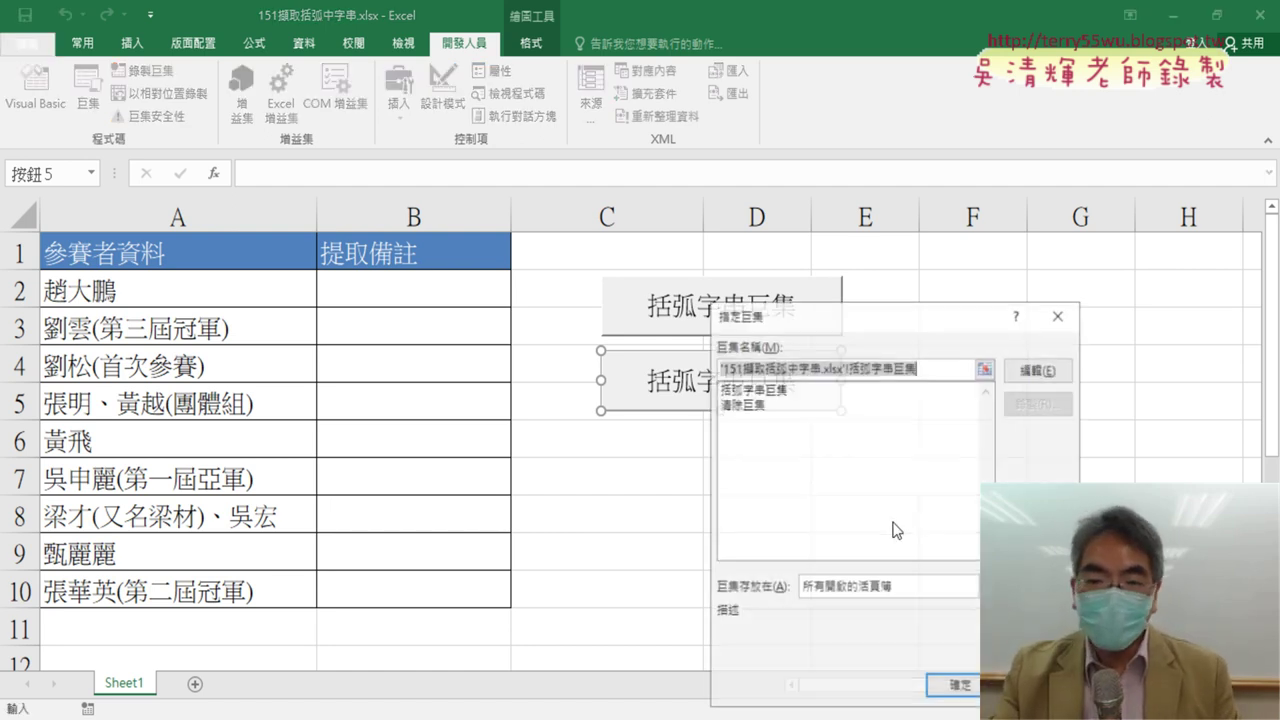
left_click(741, 404)
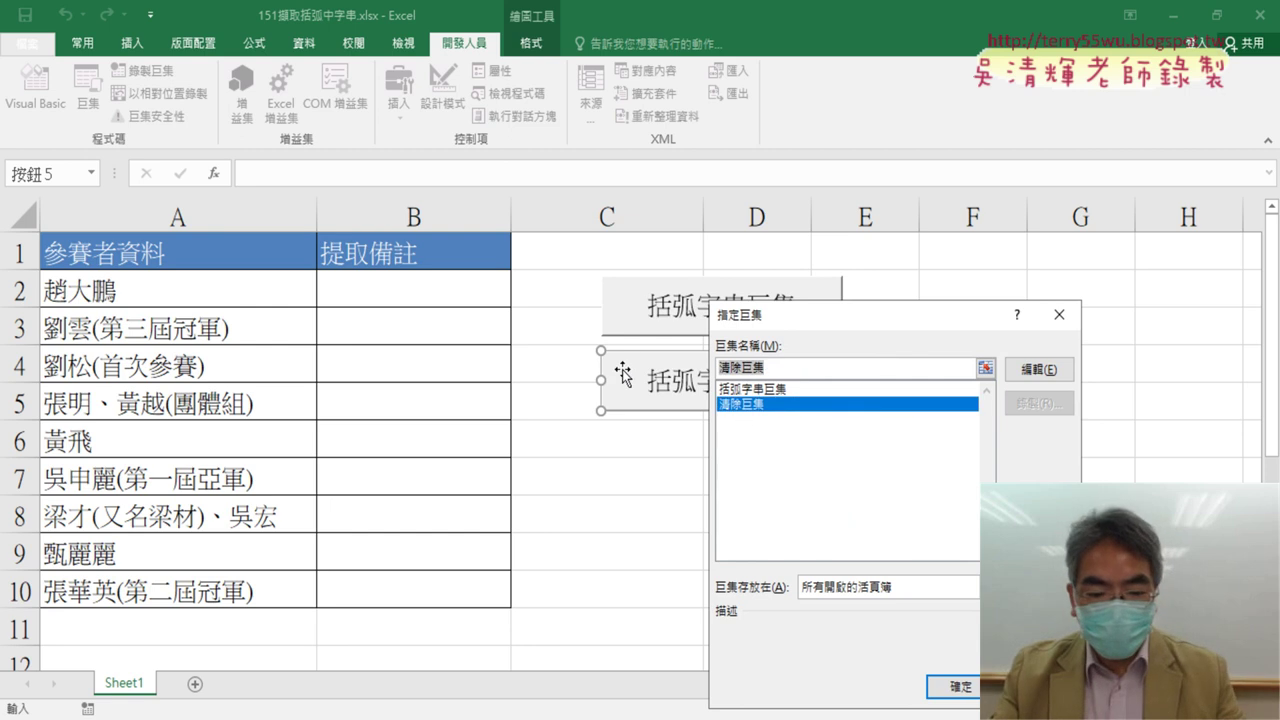
left_click(960, 685)
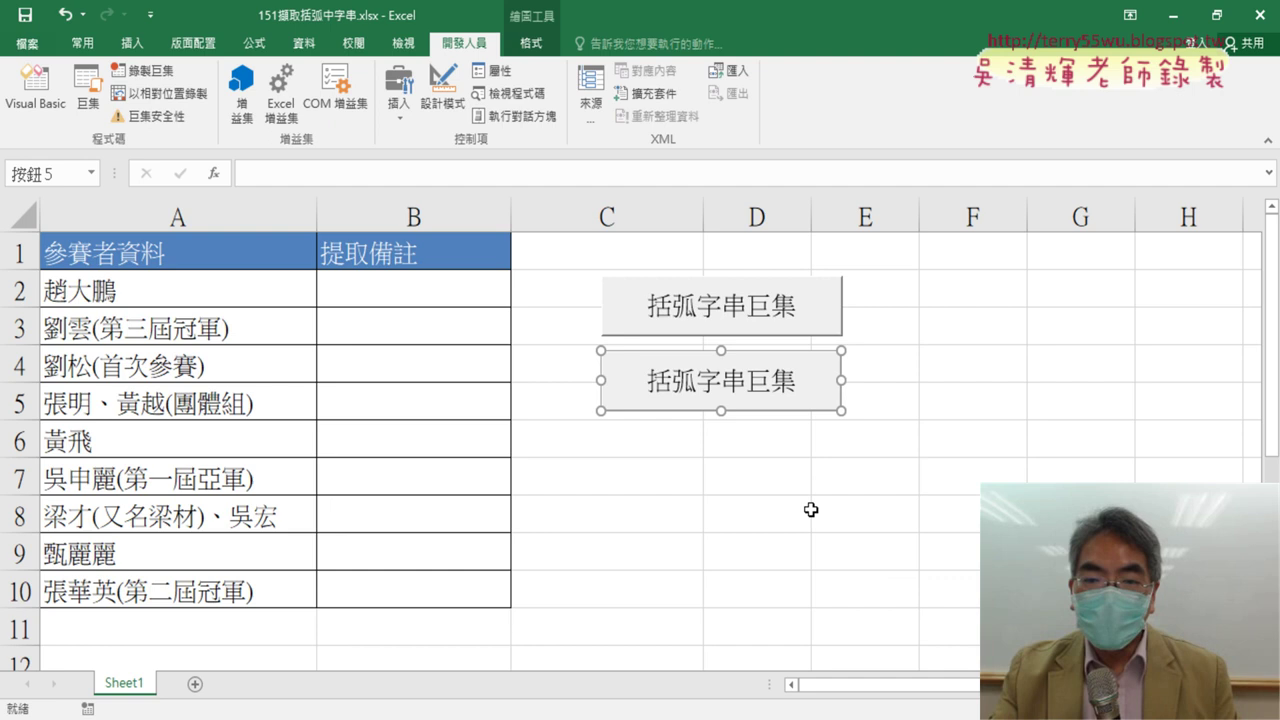
Change the copied button's label to 清除巨集
left_click(651, 378)
key("Delete")
key("Delete")
key("Delete")
key("Delete")
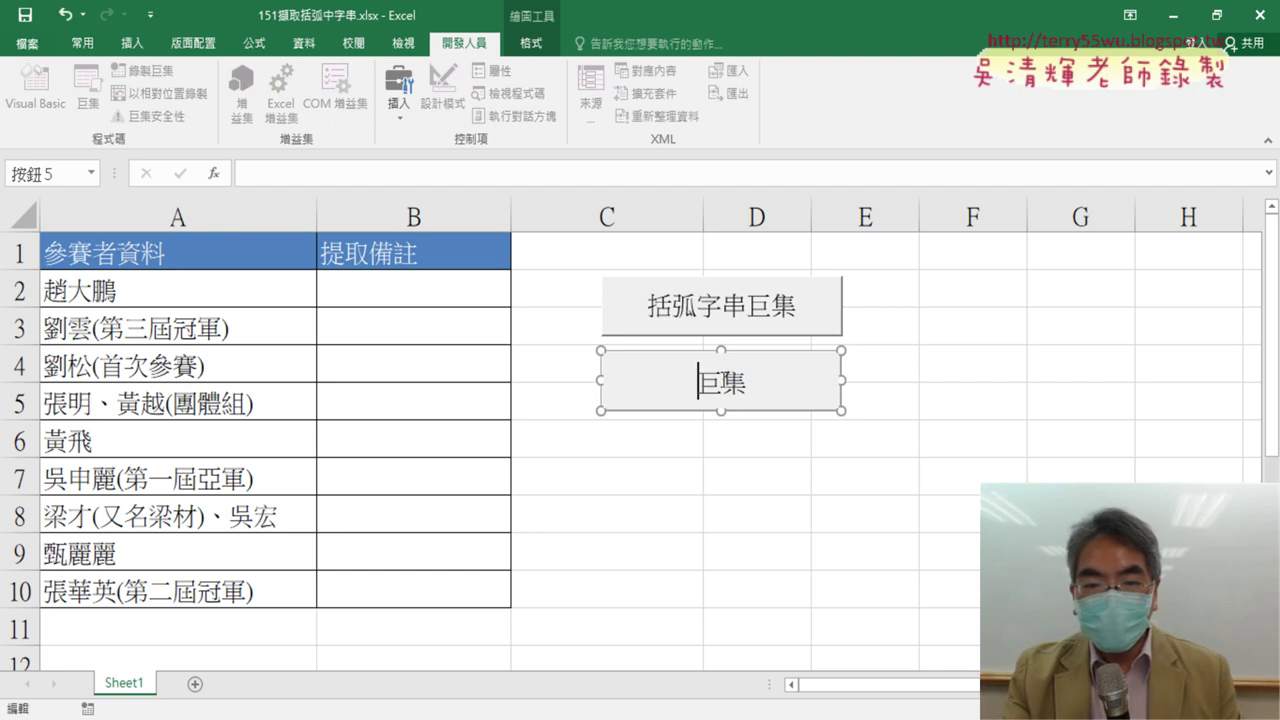
key("Delete")
key("Delete")
type("清除巨集")
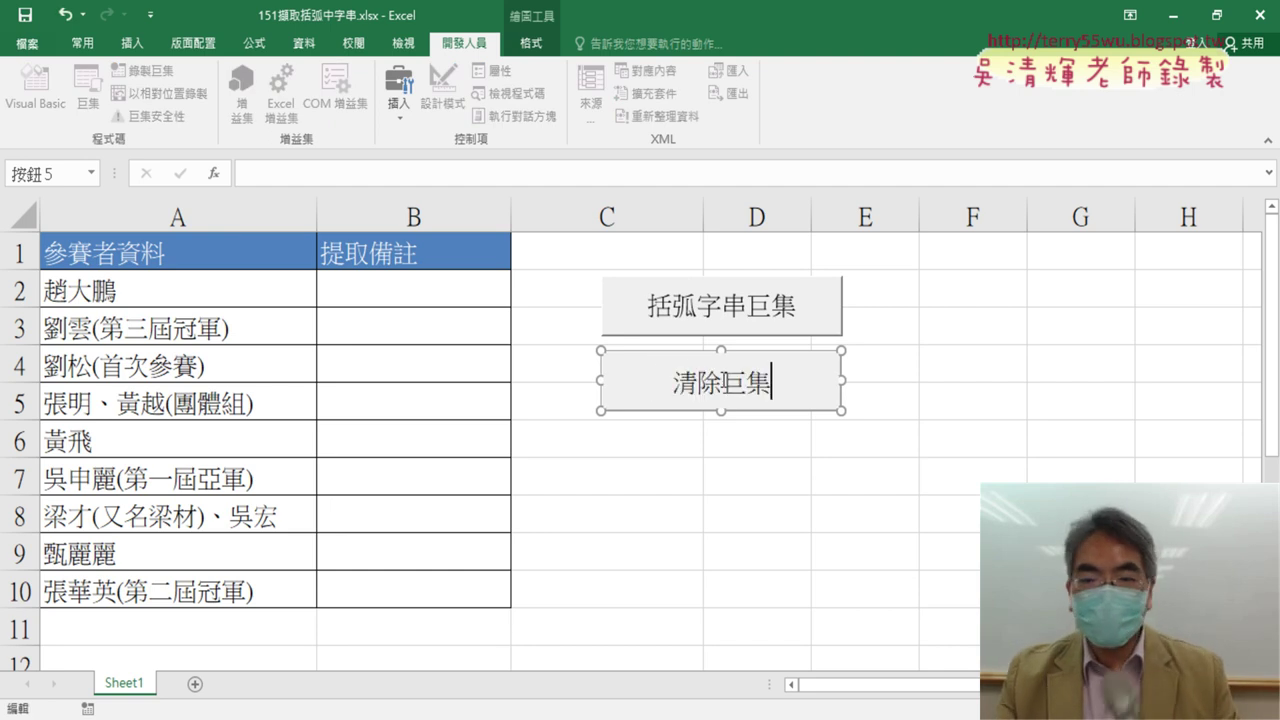
left_click(740, 464)
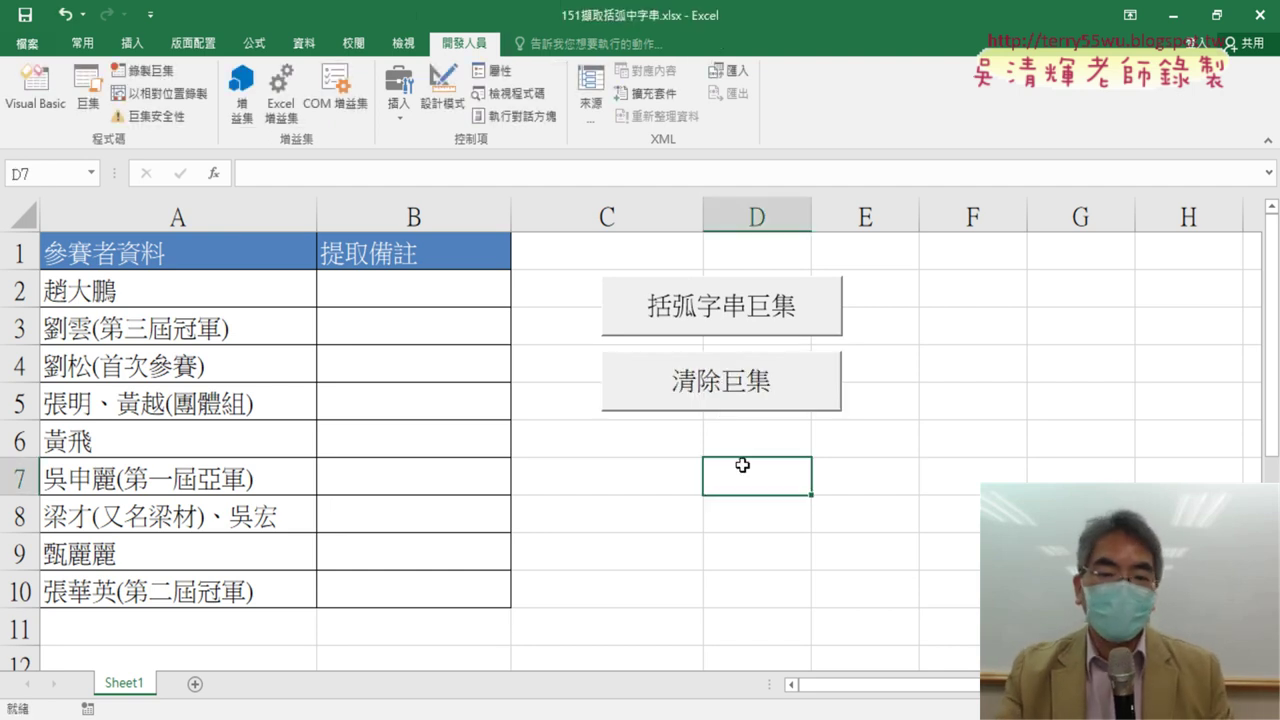
Run 括弧字串巨集 to fill column B, empty it with 清除巨集, then review the button's Align options
left_click(736, 335)
left_click(731, 390)
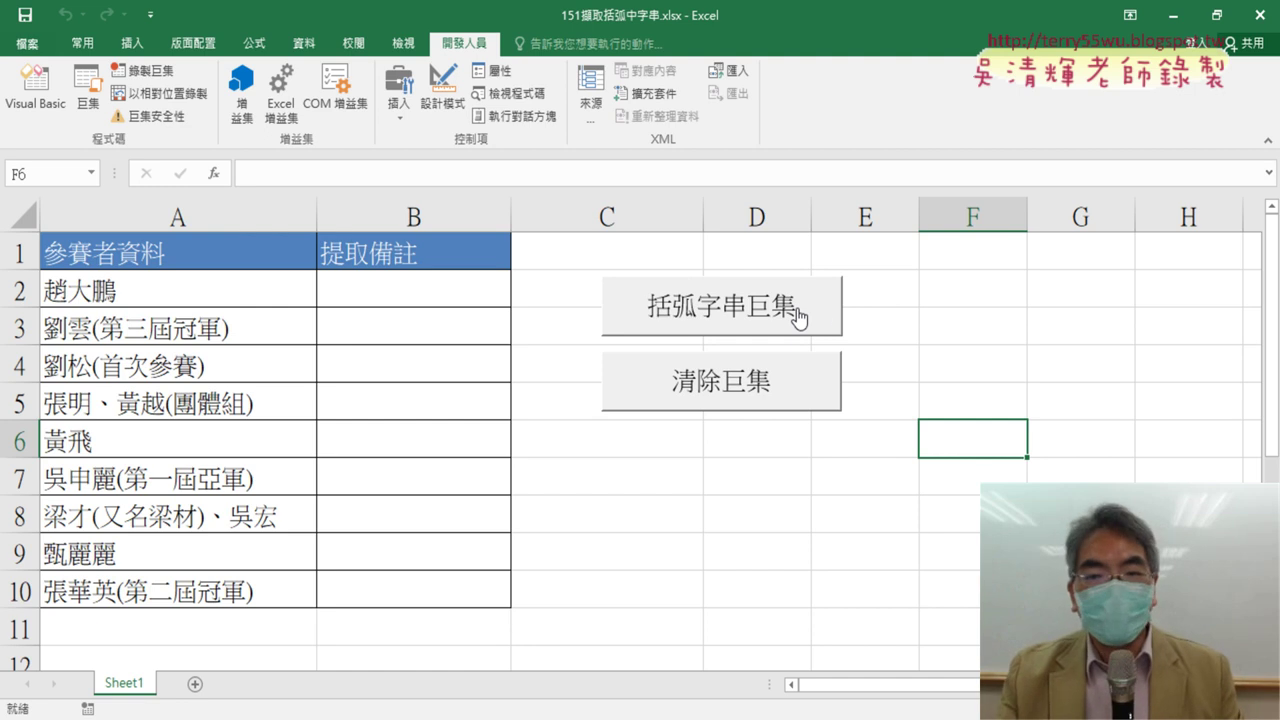
left_click(757, 395, "ctrl")
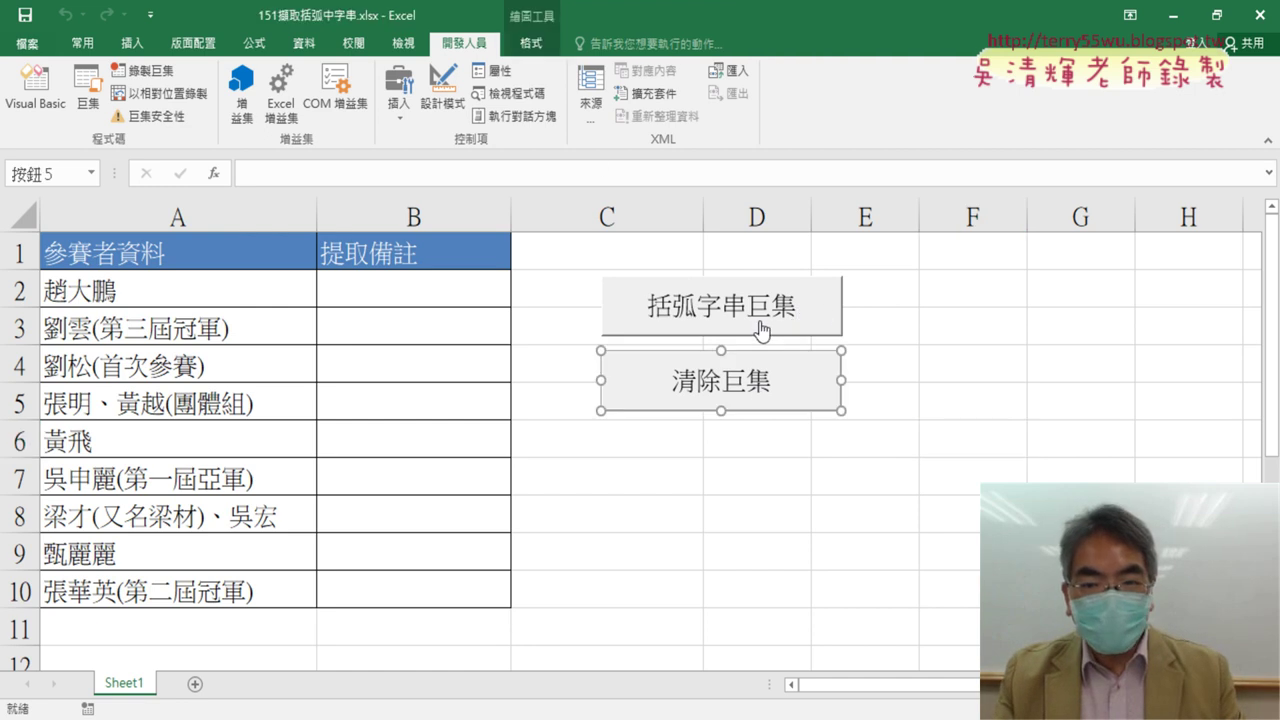
left_click(527, 50)
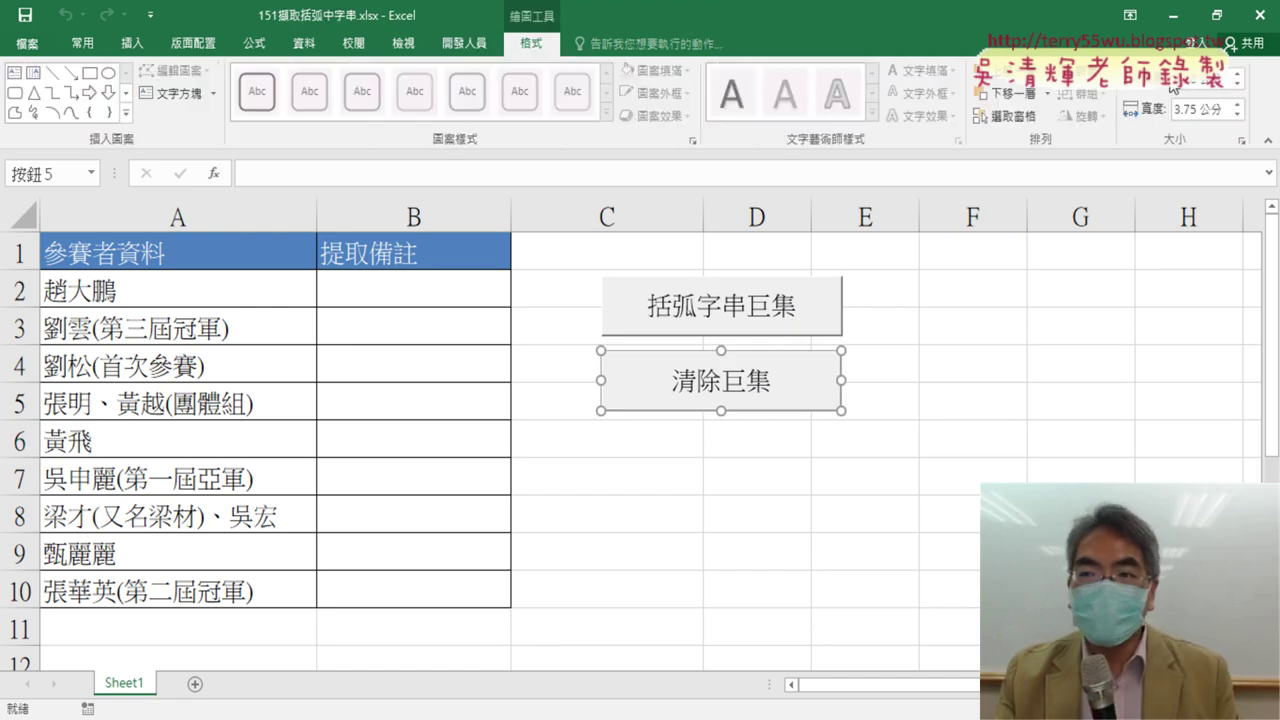
left_click(1102, 89)
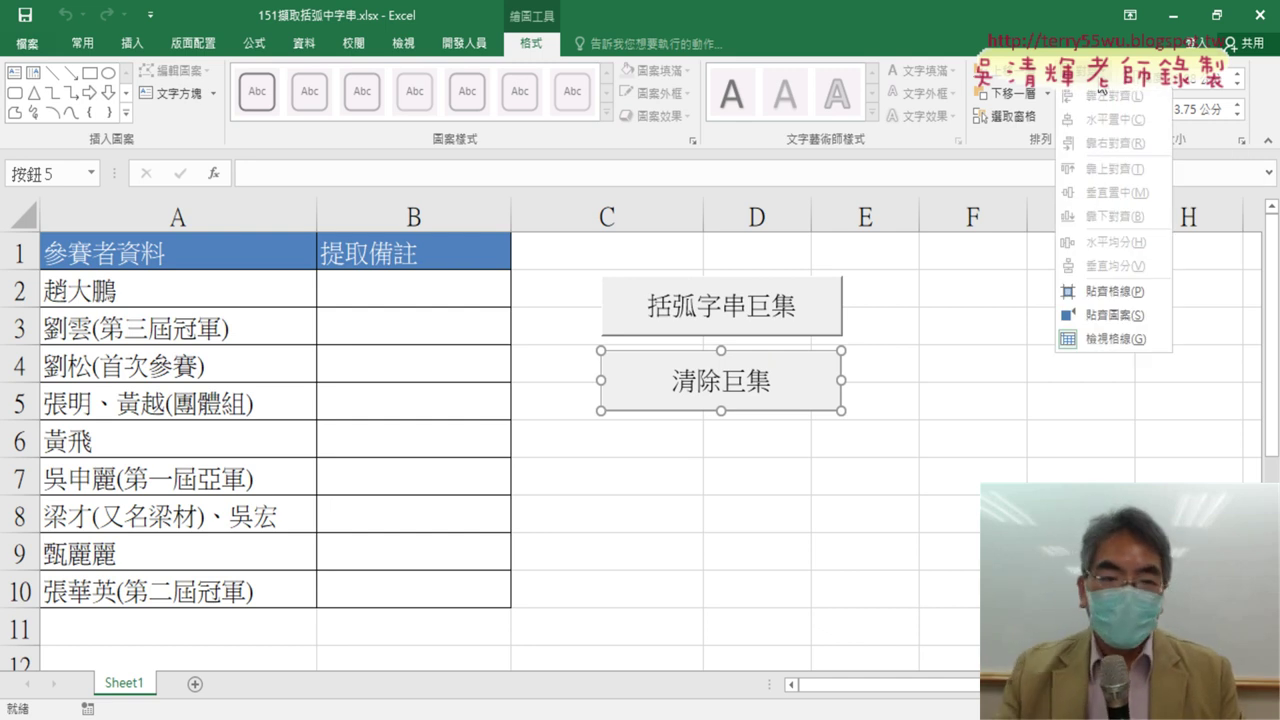
left_click(761, 554)
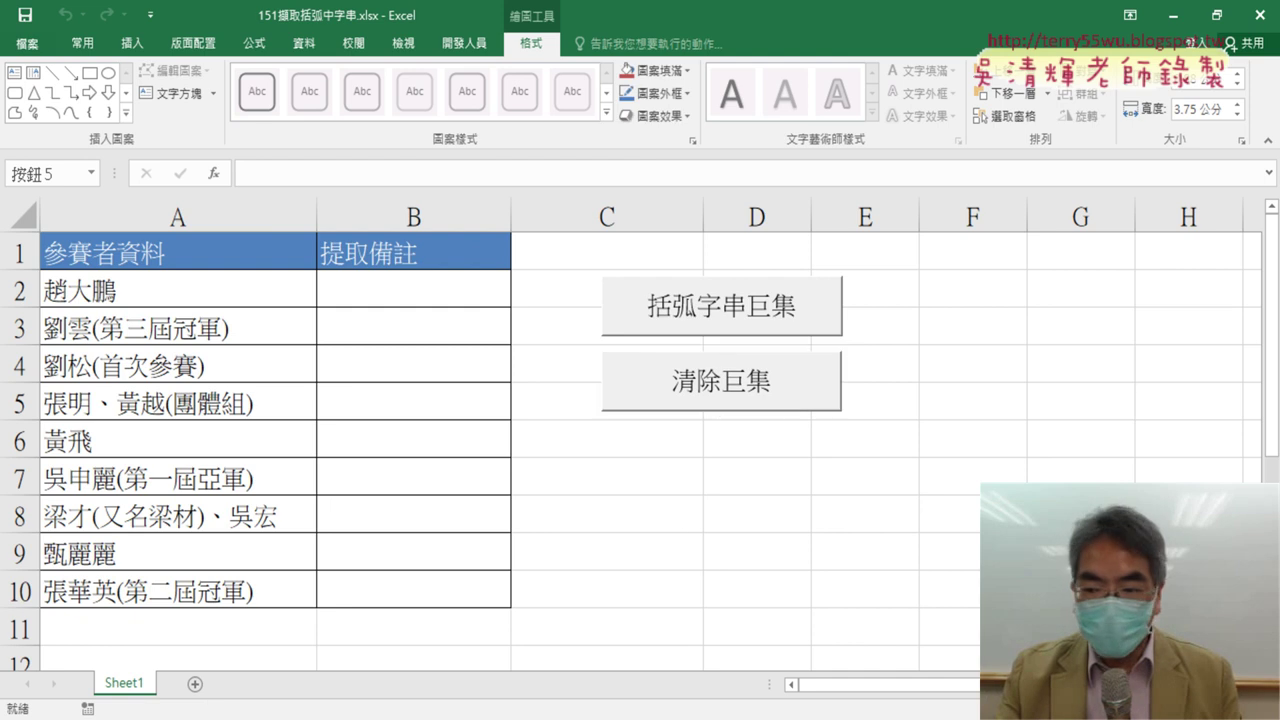
left_click(690, 536)
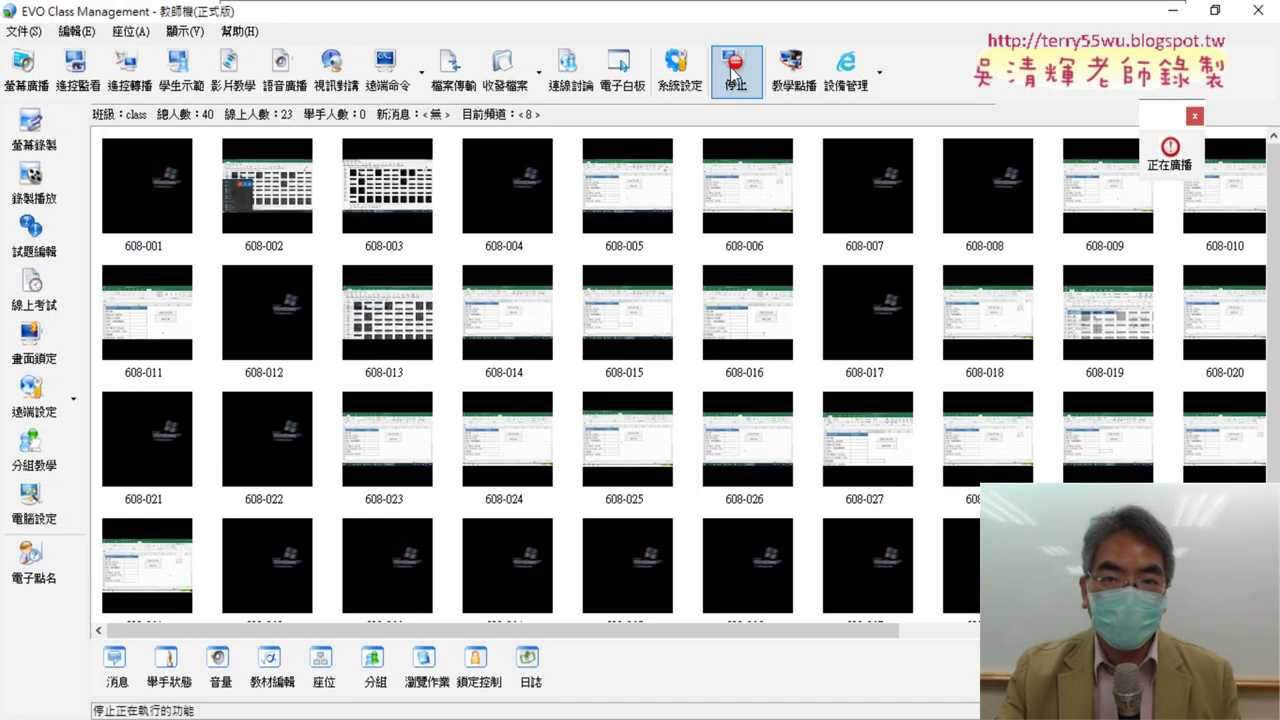
Stop the EVO Class Management screen broadcast to the student computers with 停止
left_click(730, 66)
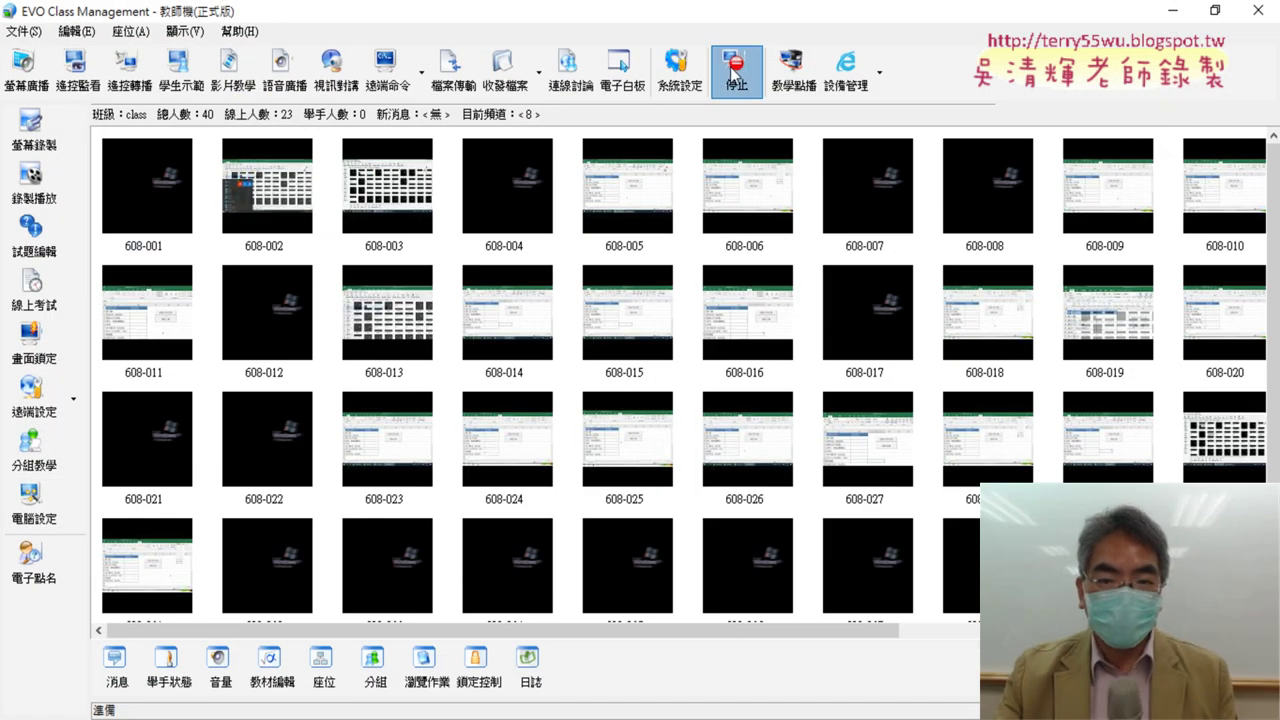